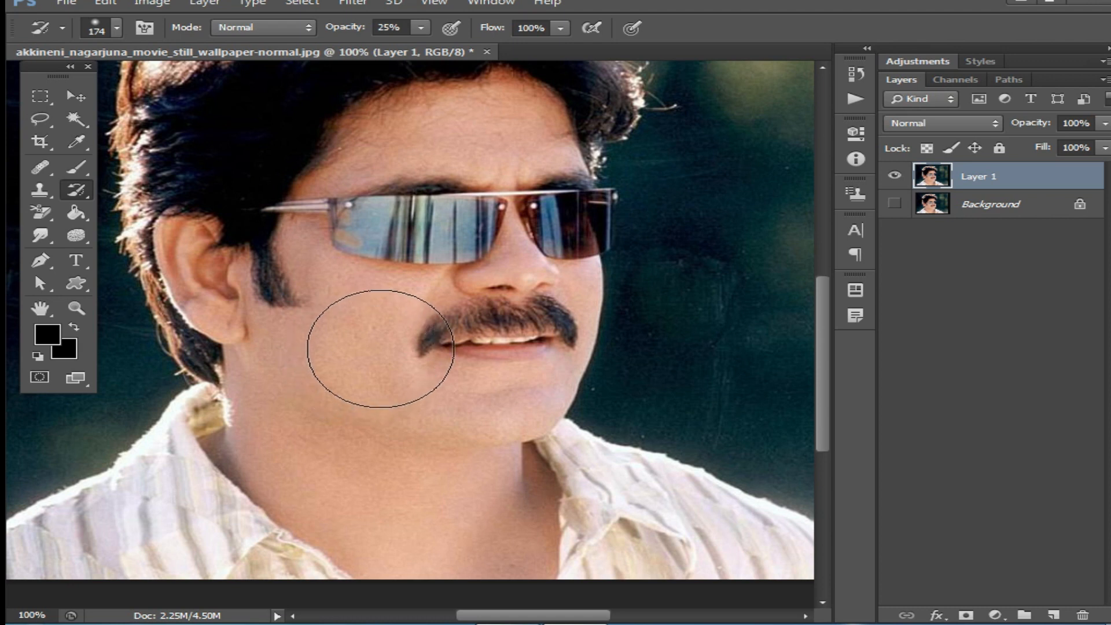
Step: Switch to the Brush tool and look through the available brush presets
{"action": "left_click", "coordinate": [82, 173]}
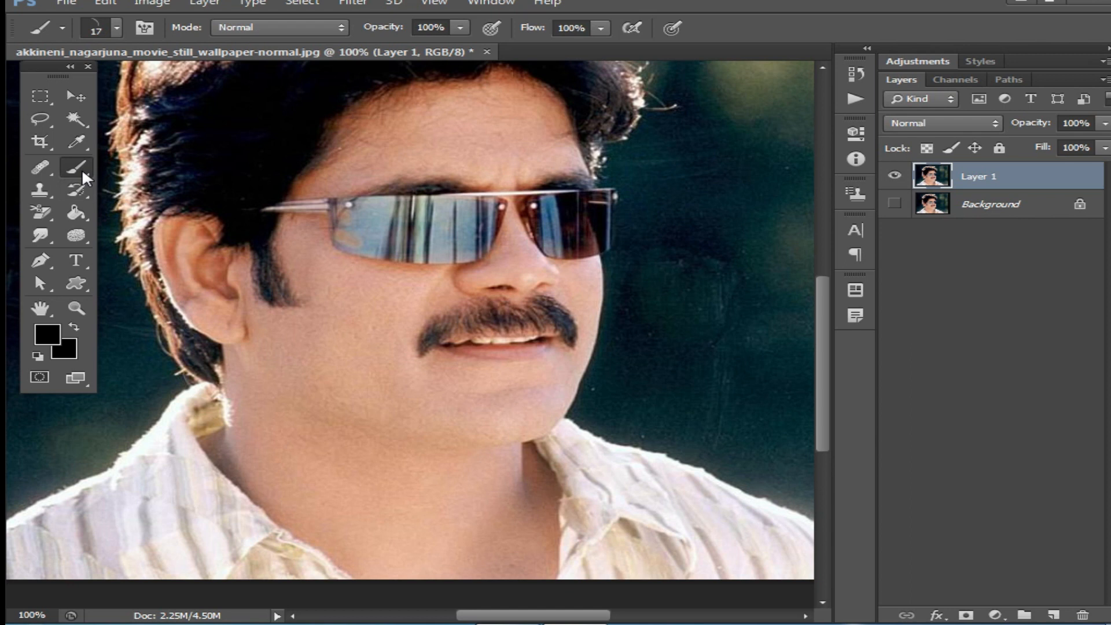
{"action": "left_click", "coordinate": [117, 27]}
{"action": "left_click_drag", "start_coordinate": [456, 209], "coordinate": [451, 259]}
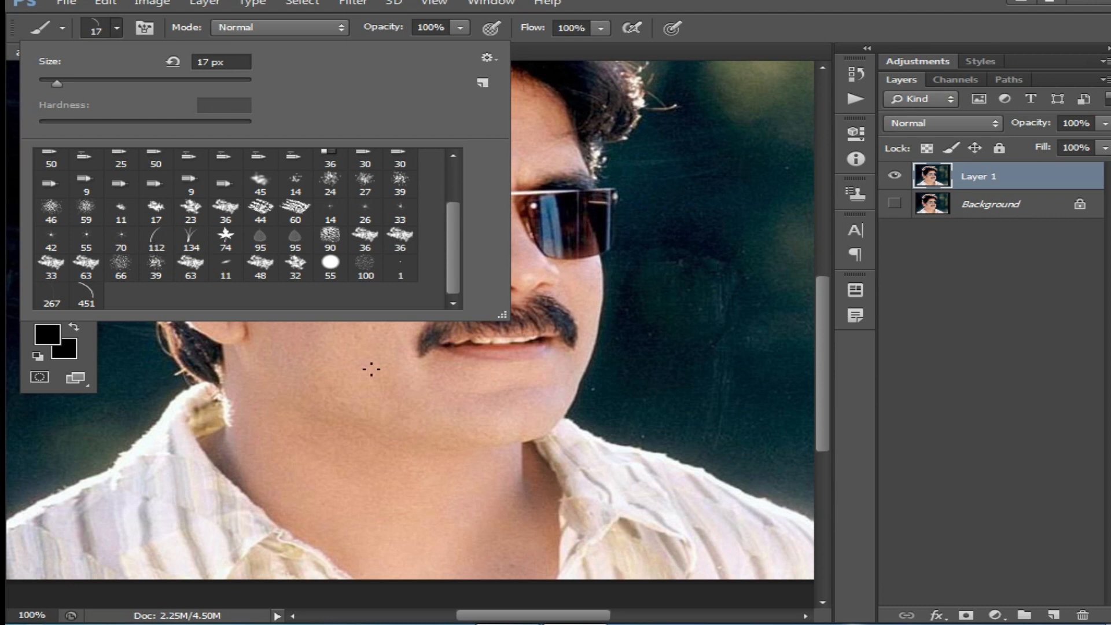
{"action": "left_click", "coordinate": [754, 268]}
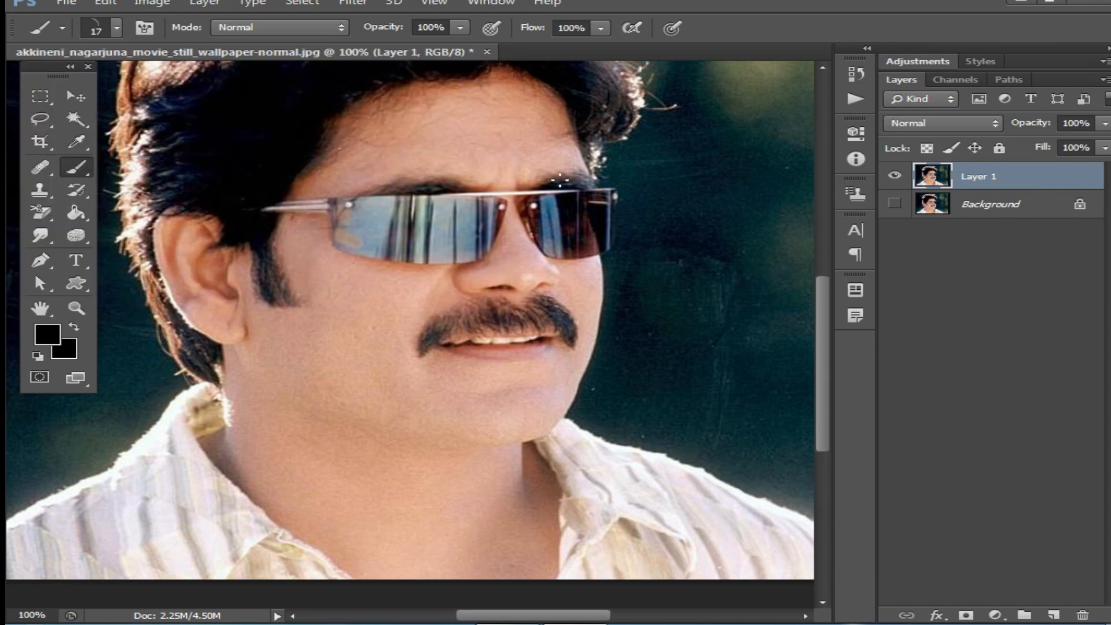
Step: Float the photo's window, create a new document with a white background, and add an empty layer to it
{"action": "left_click_drag", "start_coordinate": [410, 49], "coordinate": [337, 174]}
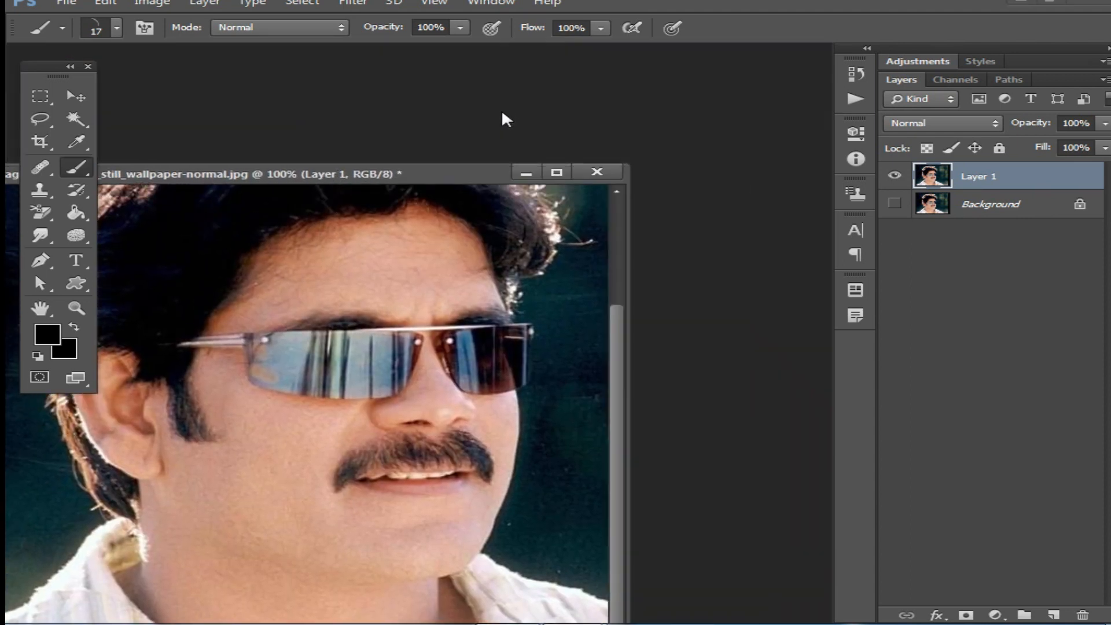
{"action": "key", "text": "ctrl+n"}
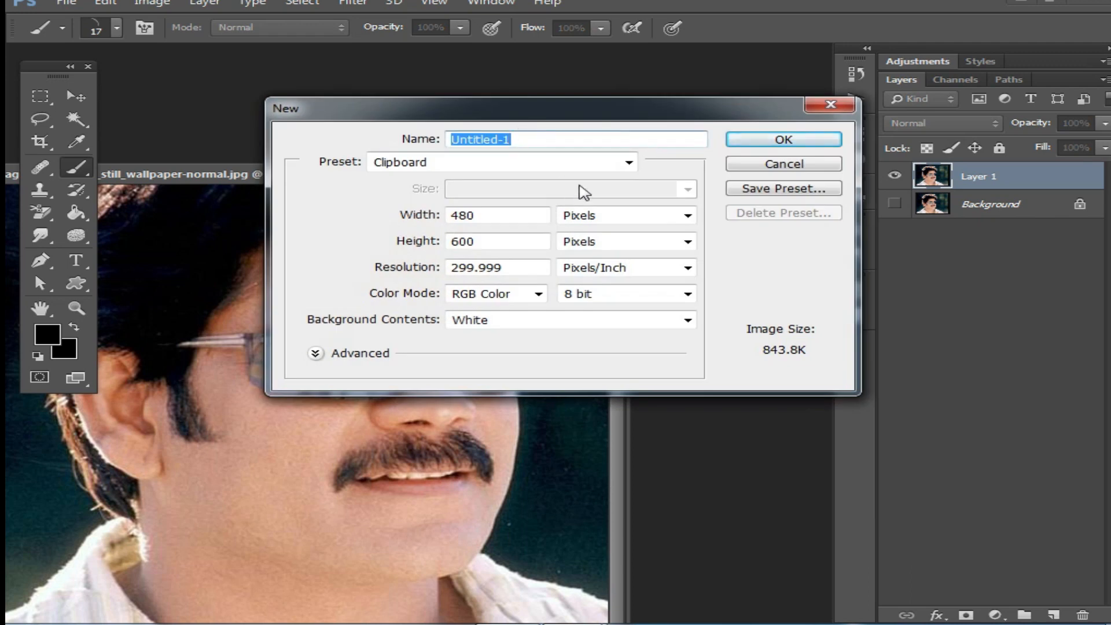
{"action": "left_click", "coordinate": [629, 164]}
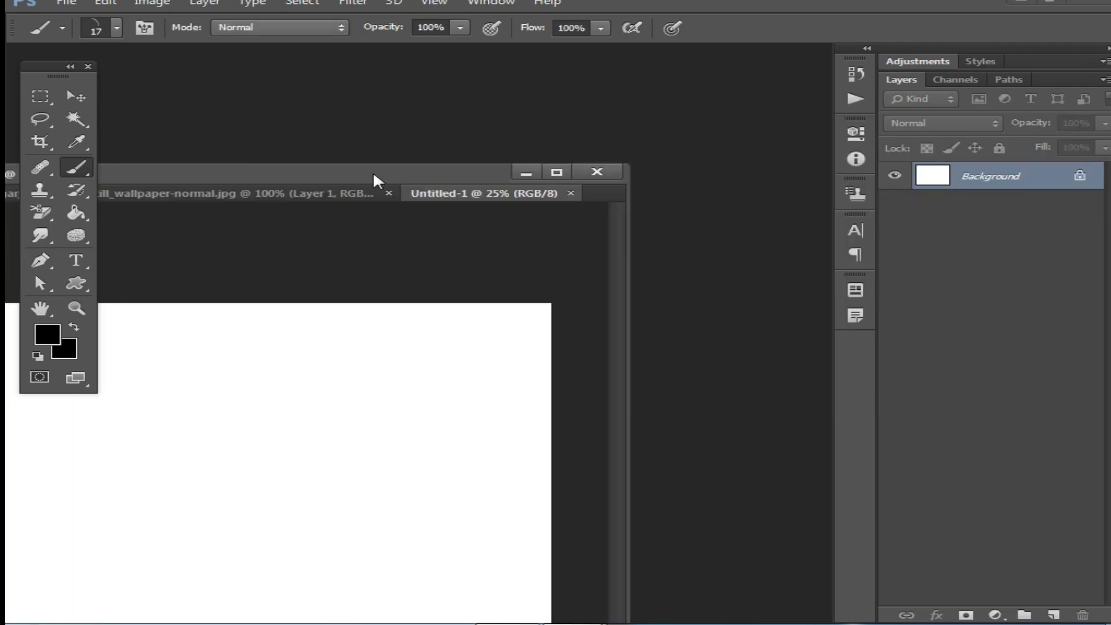
{"action": "left_click_drag", "start_coordinate": [374, 172], "coordinate": [531, 68]}
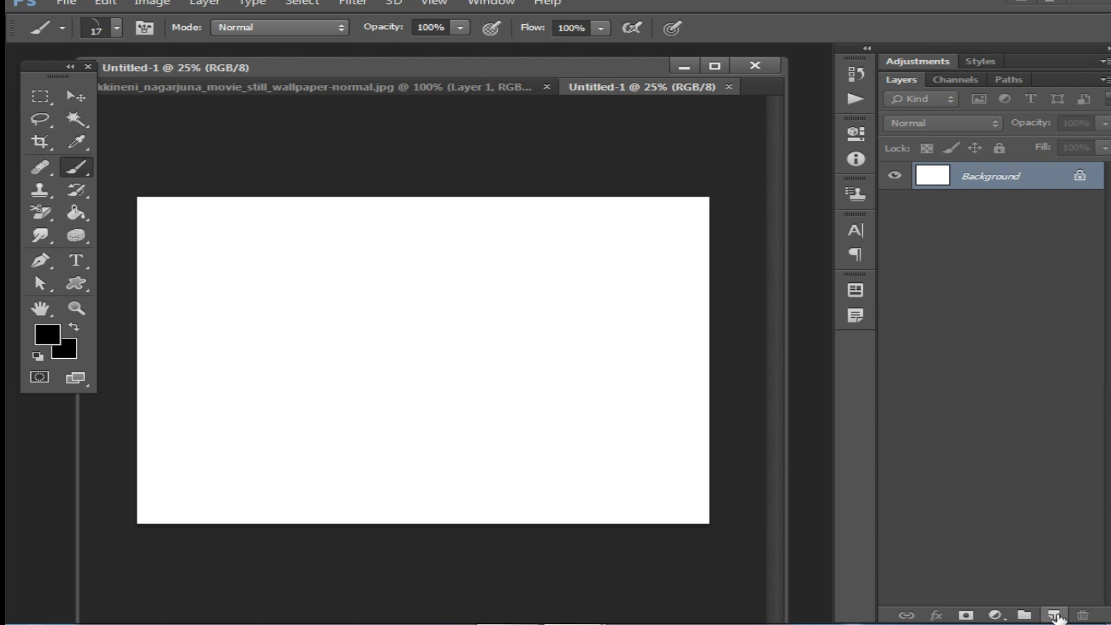
{"action": "left_click", "coordinate": [1054, 614]}
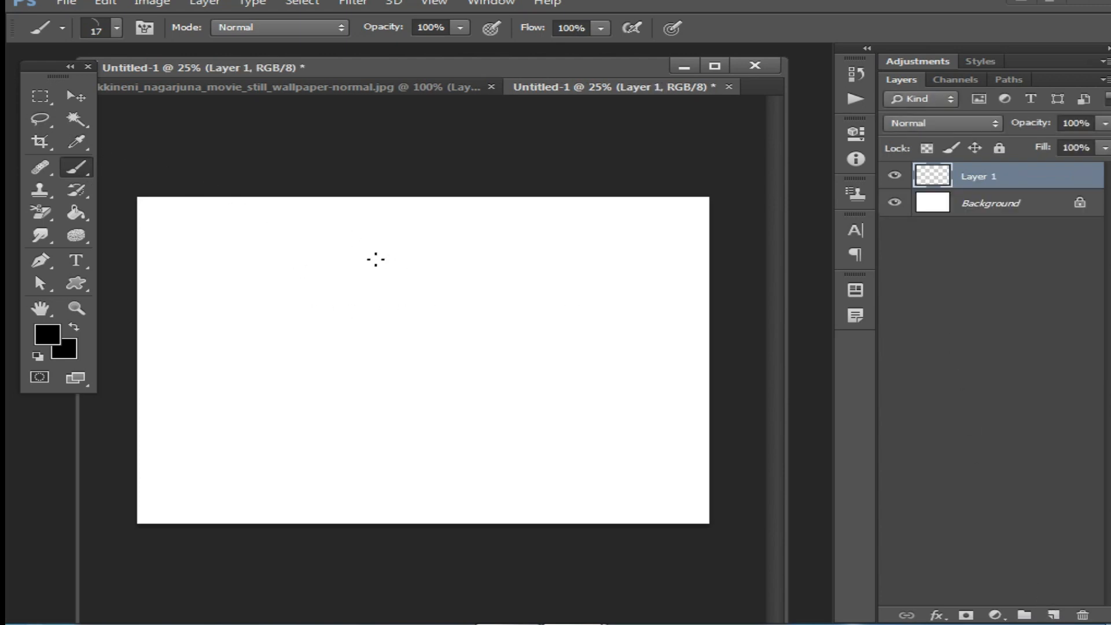
Step: Choose the hard round brush preset with 100% hardness and set its size to 7 px
{"action": "left_click_drag", "start_coordinate": [354, 258], "coordinate": [421, 359]}
{"action": "key", "text": "ctrl+z"}
{"action": "left_click", "coordinate": [114, 29]}
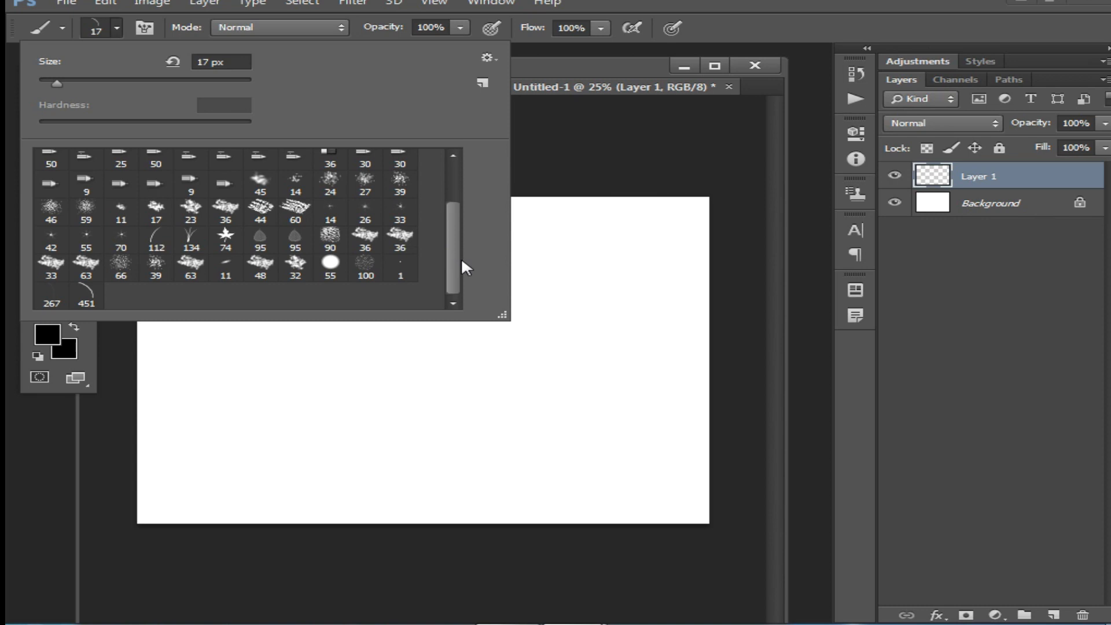
{"action": "left_click_drag", "start_coordinate": [460, 257], "coordinate": [461, 166]}
{"action": "left_click", "coordinate": [86, 162]}
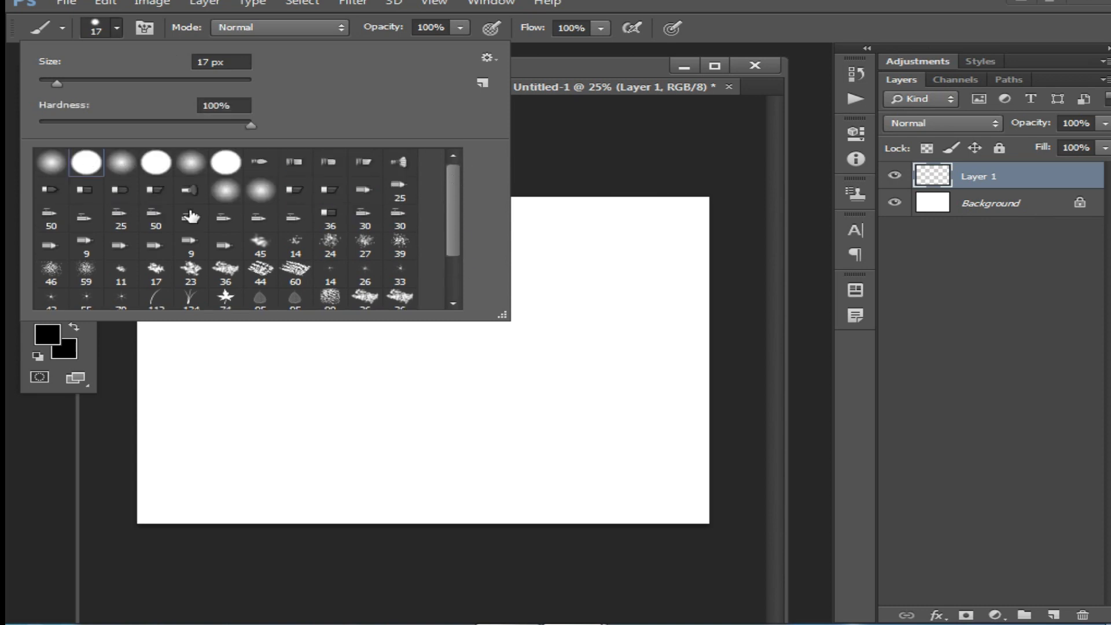
{"action": "left_click", "coordinate": [539, 388]}
{"action": "left_click_drag", "start_coordinate": [372, 255], "coordinate": [478, 366]}
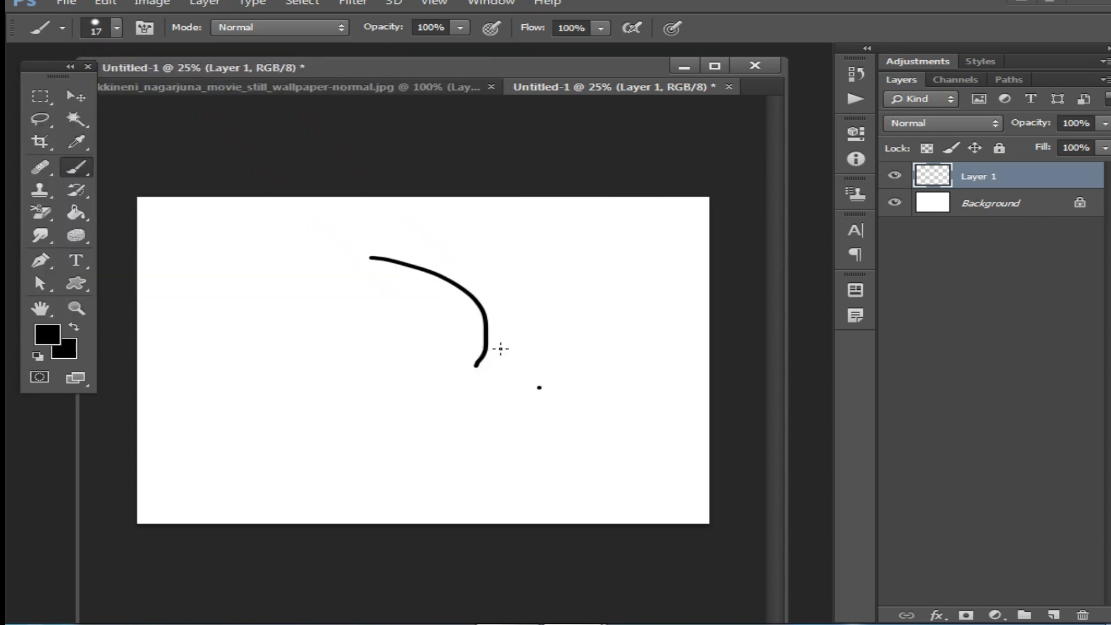
{"action": "key", "text": "ctrl+z"}
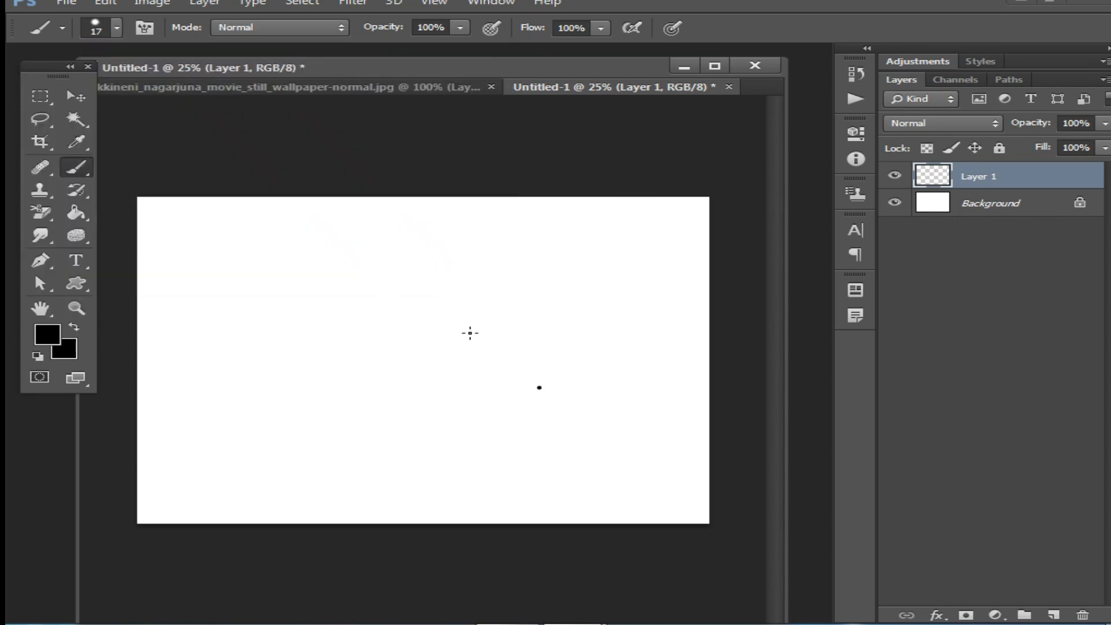
{"action": "right_click", "coordinate": [501, 277]}
{"action": "left_click_drag", "start_coordinate": [542, 318], "coordinate": [536, 315]}
Step: Try out curved hair-like strokes on the blank canvas, undoing each one
{"action": "left_click_drag", "start_coordinate": [326, 247], "coordinate": [423, 327]}
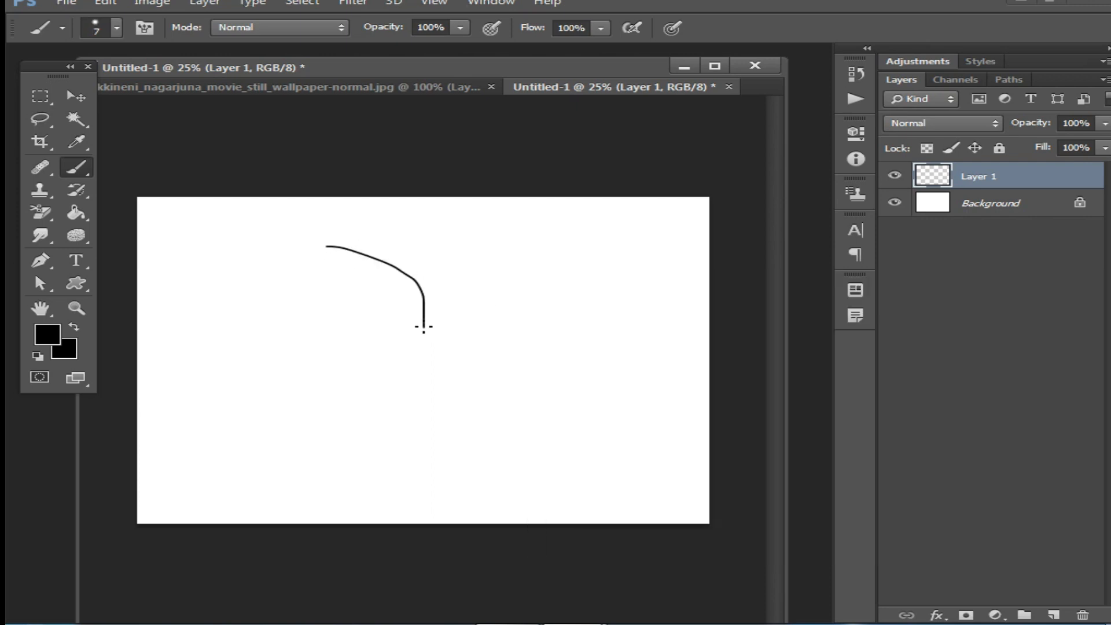
{"action": "key", "text": "ctrl+z"}
{"action": "left_click_drag", "start_coordinate": [353, 247], "coordinate": [406, 298]}
{"action": "key", "text": "ctrl+z"}
{"action": "left_click_drag", "start_coordinate": [362, 249], "coordinate": [385, 294]}
{"action": "key", "text": "ctrl+z"}
{"action": "left_click_drag", "start_coordinate": [365, 241], "coordinate": [412, 301]}
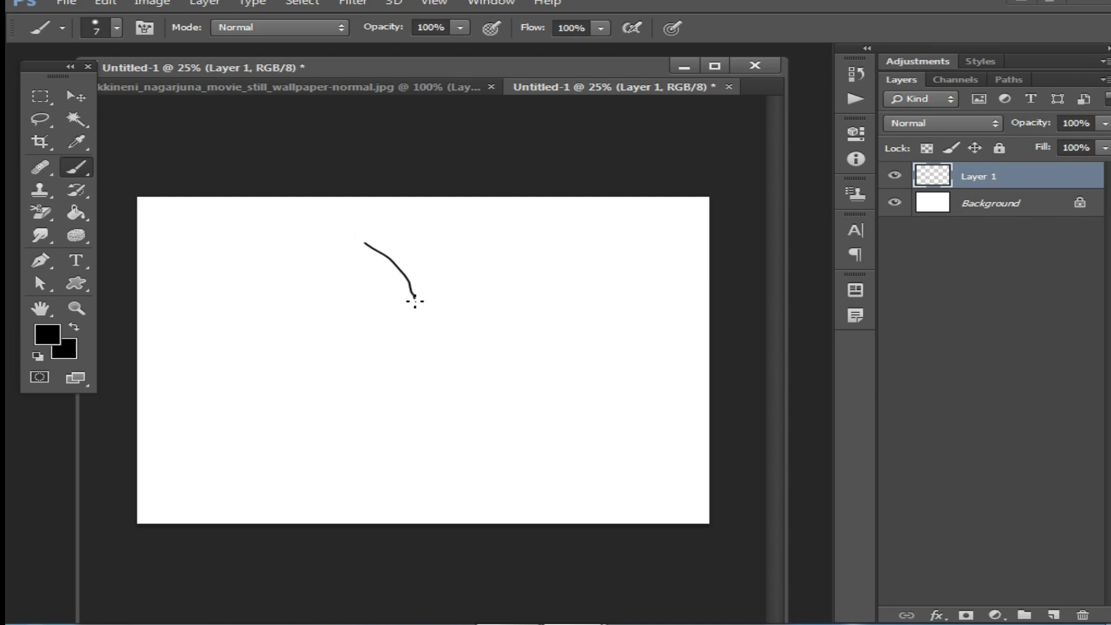
{"action": "key", "text": "ctrl+z"}
{"action": "left_click_drag", "start_coordinate": [349, 244], "coordinate": [411, 322]}
{"action": "key", "text": "ctrl+z"}
{"action": "left_click_drag", "start_coordinate": [389, 249], "coordinate": [460, 351]}
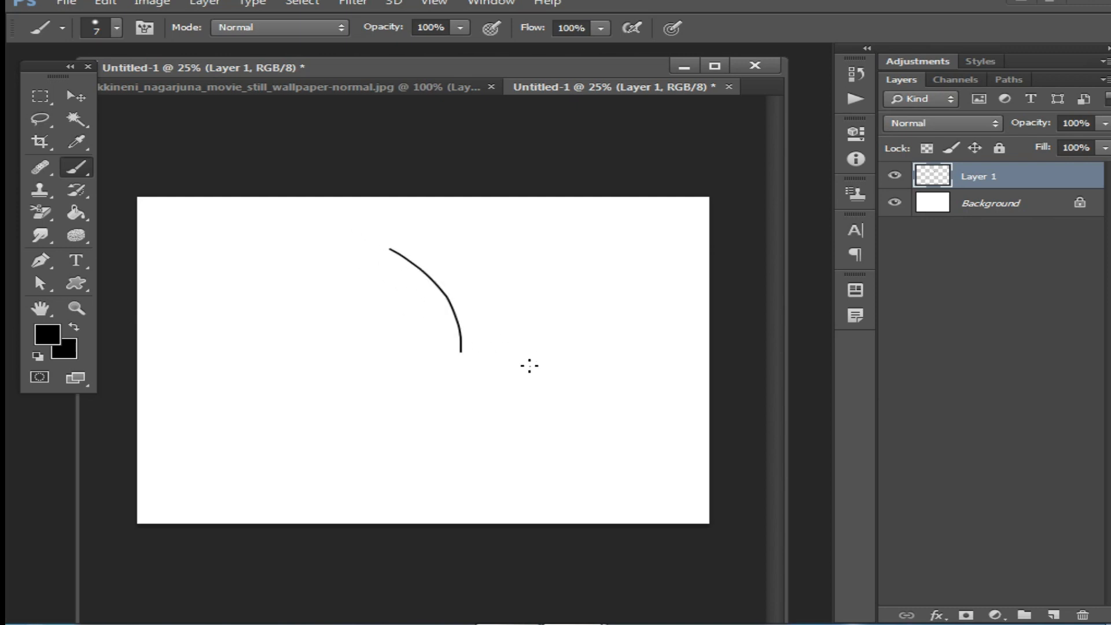
{"action": "key", "text": "ctrl+z"}
{"action": "left_click_drag", "start_coordinate": [379, 246], "coordinate": [426, 313]}
{"action": "key", "text": "ctrl+z"}
{"action": "left_click_drag", "start_coordinate": [366, 248], "coordinate": [403, 297]}
{"action": "key", "text": "ctrl+z"}
{"action": "left_click_drag", "start_coordinate": [366, 247], "coordinate": [405, 289]}
{"action": "key", "text": "ctrl+z"}
{"action": "left_click_drag", "start_coordinate": [362, 243], "coordinate": [407, 297]}
{"action": "key", "text": "ctrl+z"}
Step: Draw a short curved hair stroke about 197 px across and define it as a brush preset with the default name
{"action": "left_click_drag", "start_coordinate": [353, 255], "coordinate": [394, 296]}
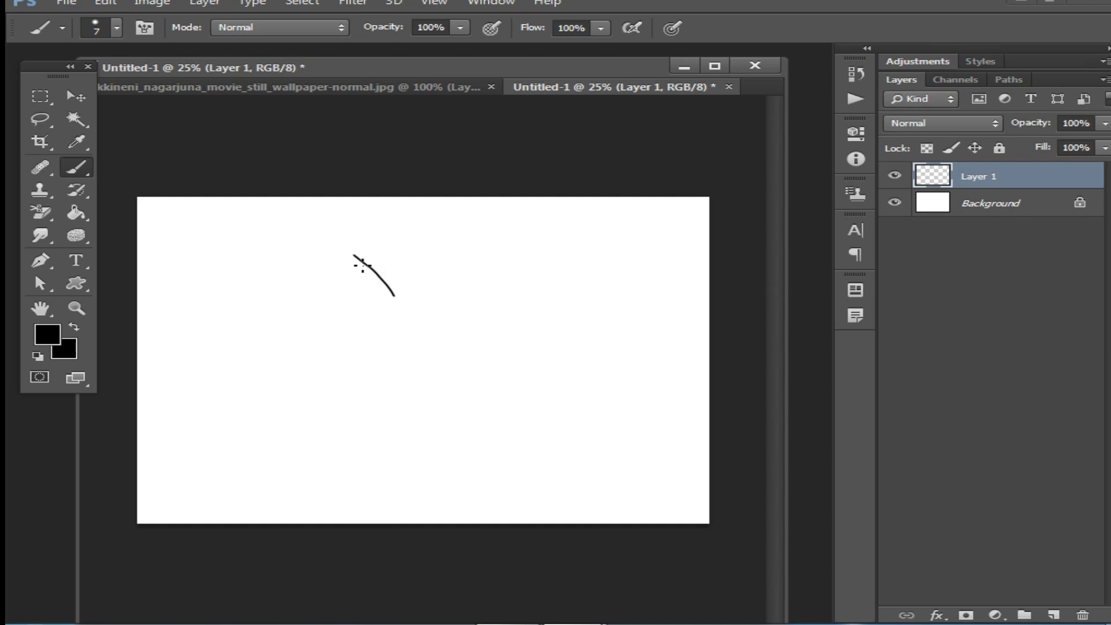
{"action": "left_click", "coordinate": [154, 5]}
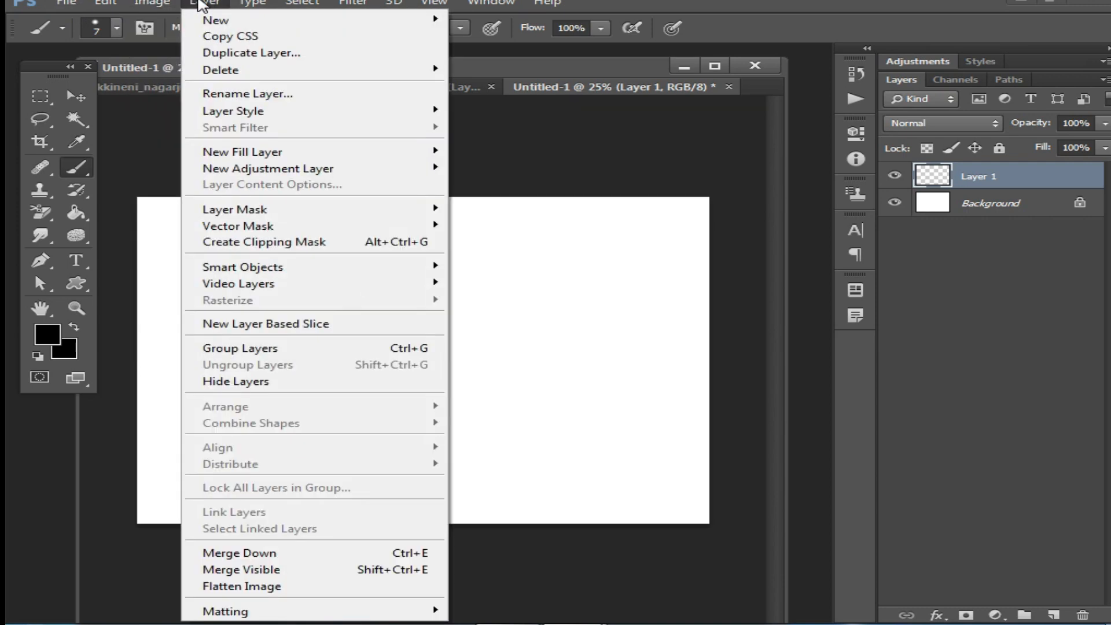
{"action": "mouse_move", "coordinate": [238, 7]}
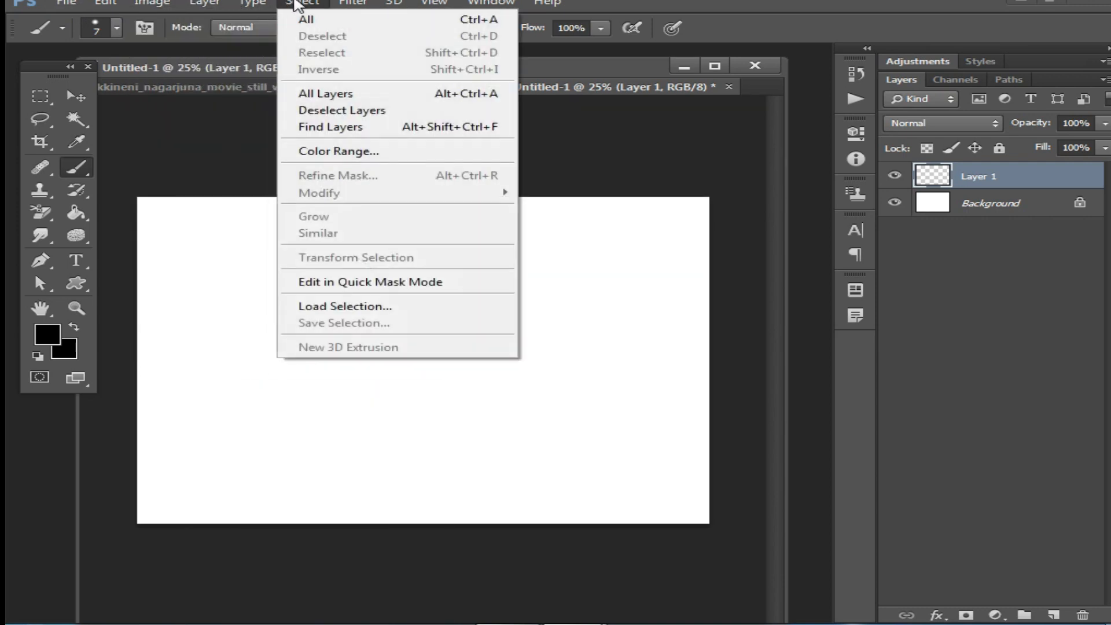
{"action": "left_click", "coordinate": [302, 4]}
{"action": "left_click", "coordinate": [104, 5]}
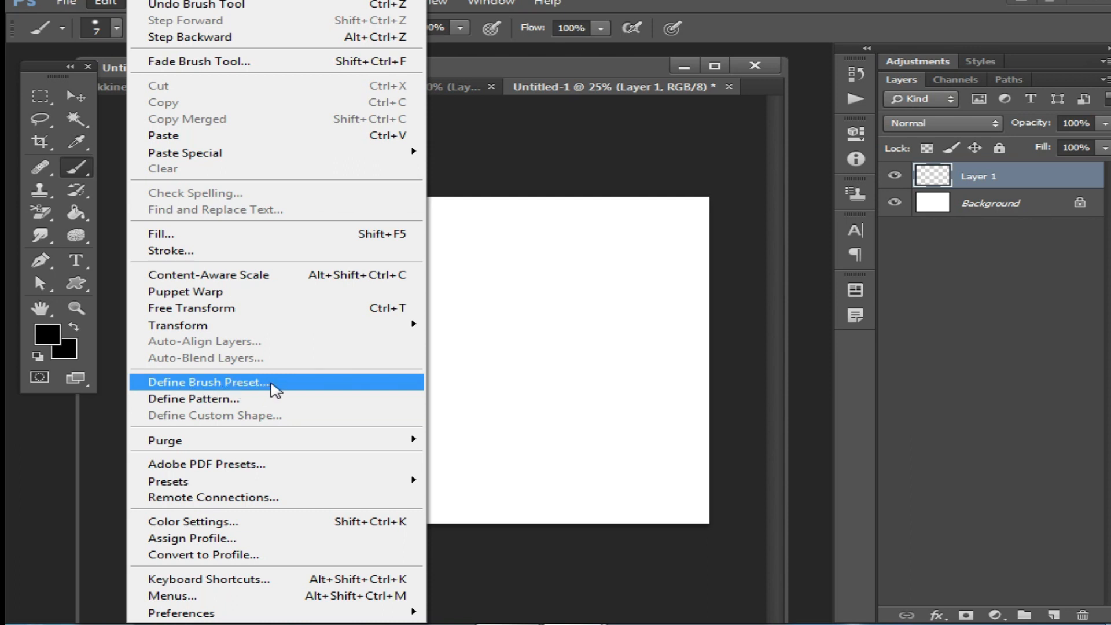
{"action": "left_click", "coordinate": [275, 391]}
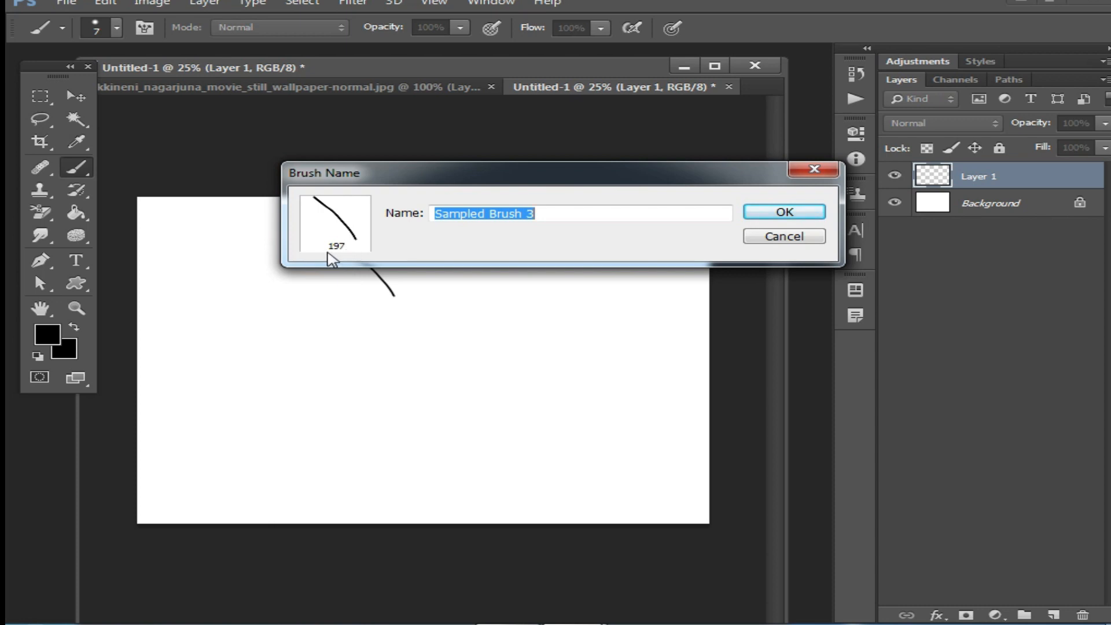
{"action": "left_click", "coordinate": [798, 216]}
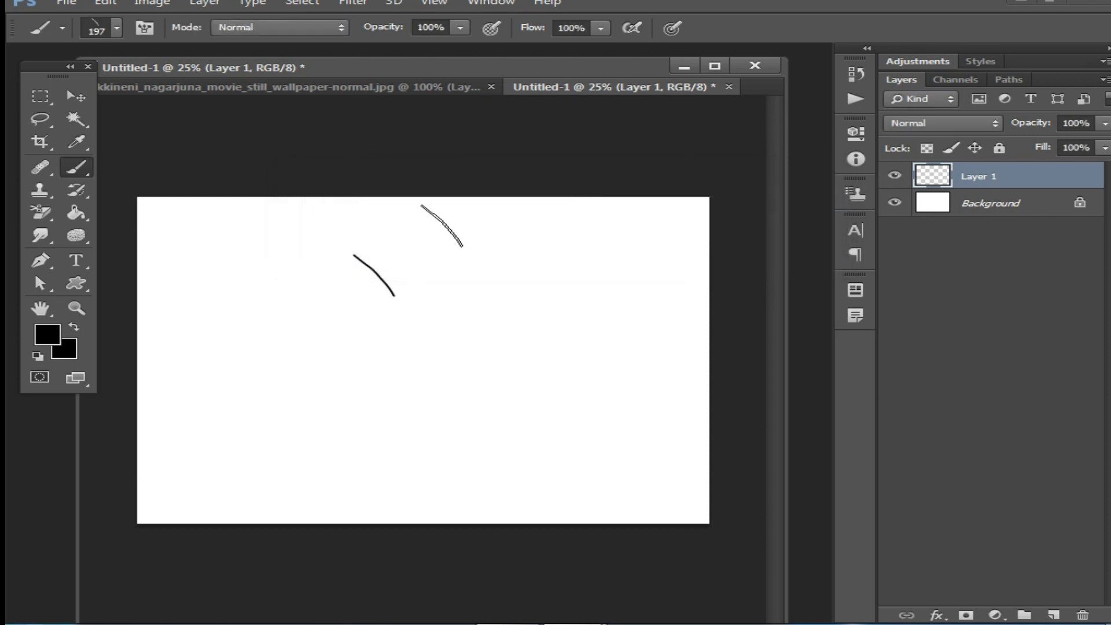
Step: Test the new hair brush with a looping stroke over the canvas, and close the untitled document without saving
{"action": "mouse_move", "coordinate": [466, 256]}
{"action": "left_mouse_down"}
{"action": "mouse_move", "coordinate": [460, 279]}
{"action": "mouse_move", "coordinate": [346, 406]}
{"action": "mouse_move", "coordinate": [340, 286]}
{"action": "mouse_move", "coordinate": [416, 315]}
{"action": "mouse_move", "coordinate": [556, 283]}
{"action": "mouse_move", "coordinate": [605, 382]}
{"action": "mouse_move", "coordinate": [368, 465]}
{"action": "mouse_move", "coordinate": [306, 224]}
{"action": "mouse_move", "coordinate": [199, 457]}
{"action": "mouse_move", "coordinate": [521, 347]}
{"action": "mouse_move", "coordinate": [428, 417]}
{"action": "left_mouse_up"}
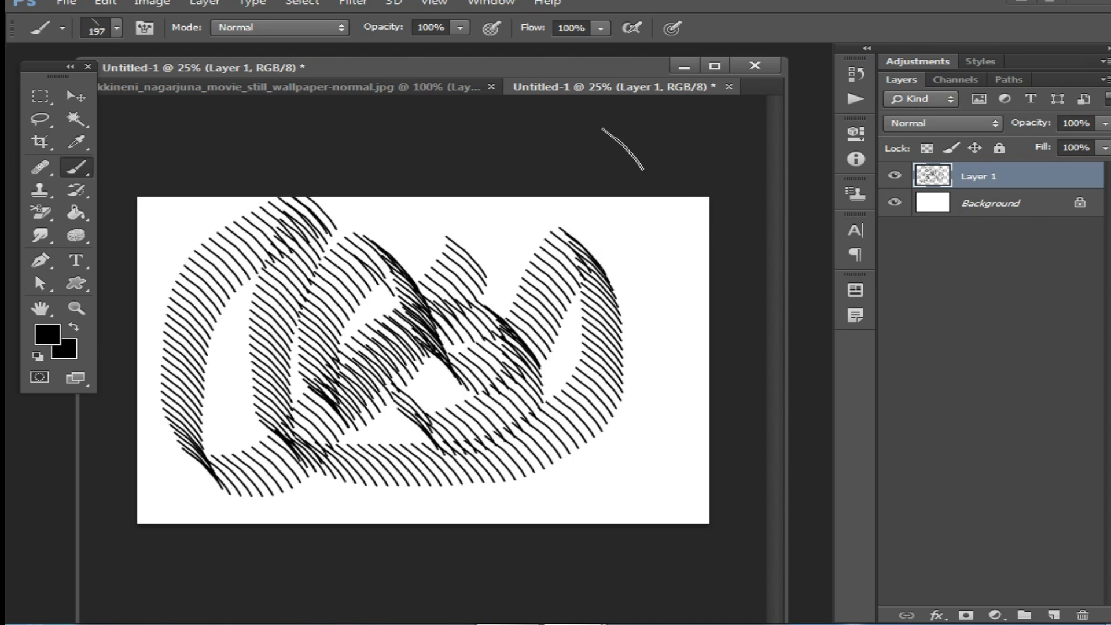
{"action": "left_click", "coordinate": [729, 86]}
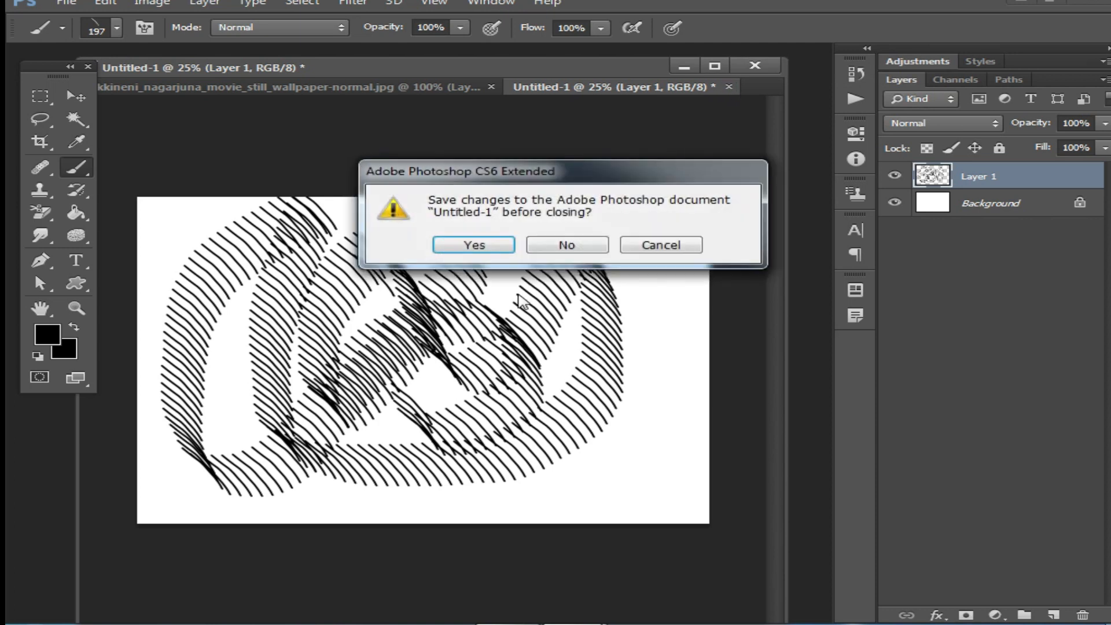
{"action": "left_click", "coordinate": [575, 248]}
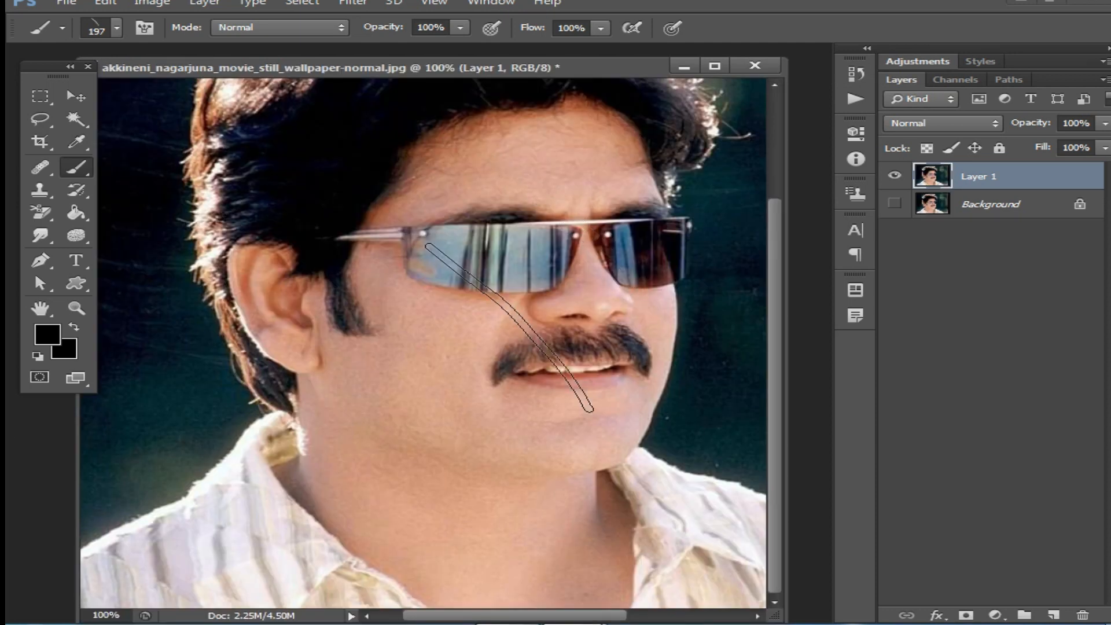
Step: Try stamping the hair brush four times down the man's cheek at 197 px, and undo all four stamps
{"action": "left_click", "coordinate": [428, 361]}
{"action": "left_click", "coordinate": [409, 389]}
{"action": "left_click", "coordinate": [387, 420]}
{"action": "left_click", "coordinate": [374, 453]}
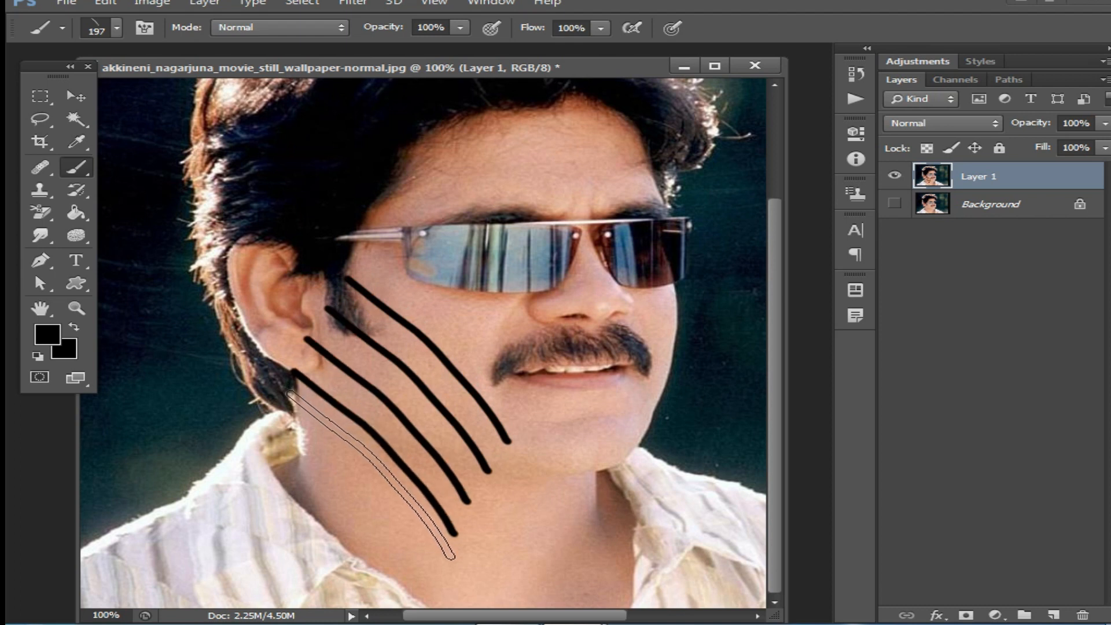
{"action": "key", "text": "ctrl+alt+z"}
{"action": "key", "text": "ctrl+alt+z"}
{"action": "key", "text": "ctrl+alt+z"}
{"action": "key", "text": "ctrl+alt+z"}
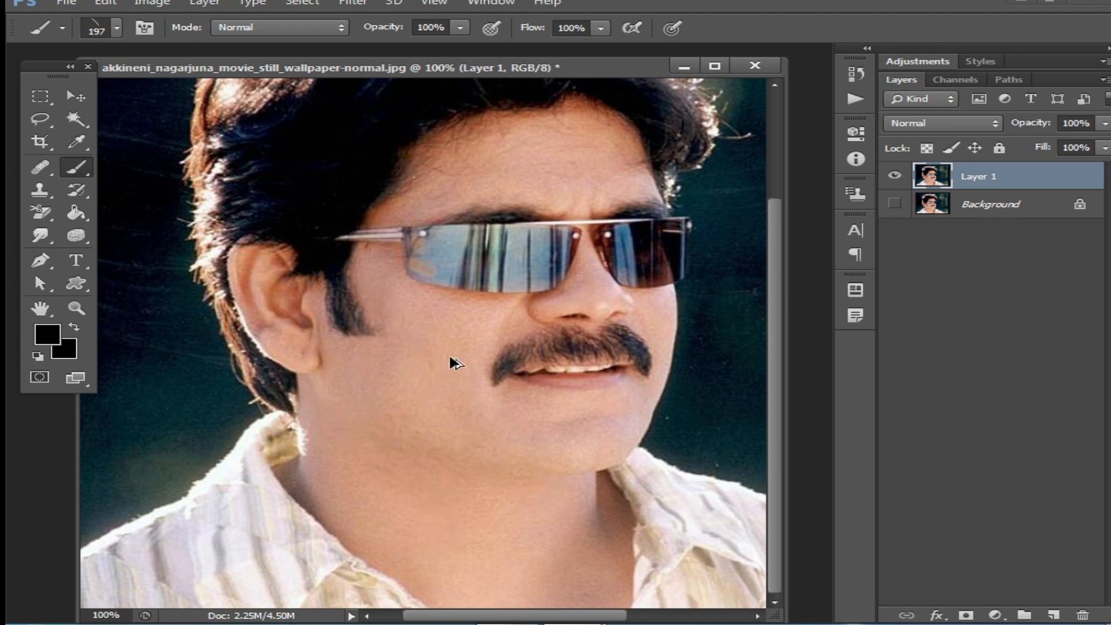
Step: Set the hair brush size to 16 px, trying it on the man's cheek and undoing the test stroke
{"action": "right_click", "coordinate": [435, 365]}
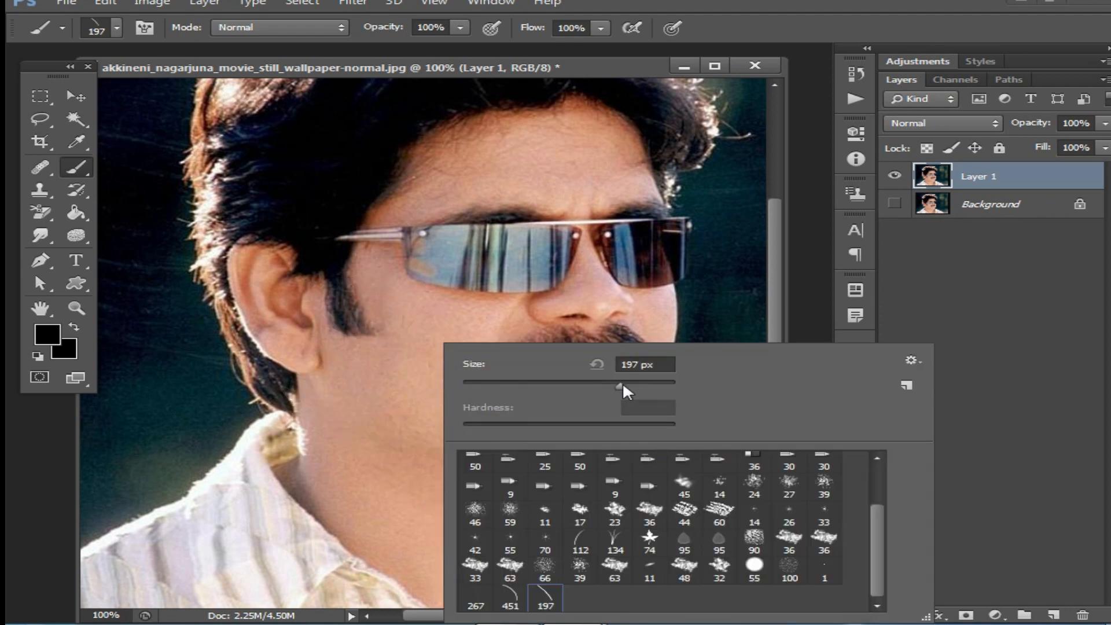
{"action": "left_click_drag", "start_coordinate": [620, 386], "coordinate": [520, 386]}
{"action": "left_click_drag", "start_coordinate": [387, 357], "coordinate": [347, 445]}
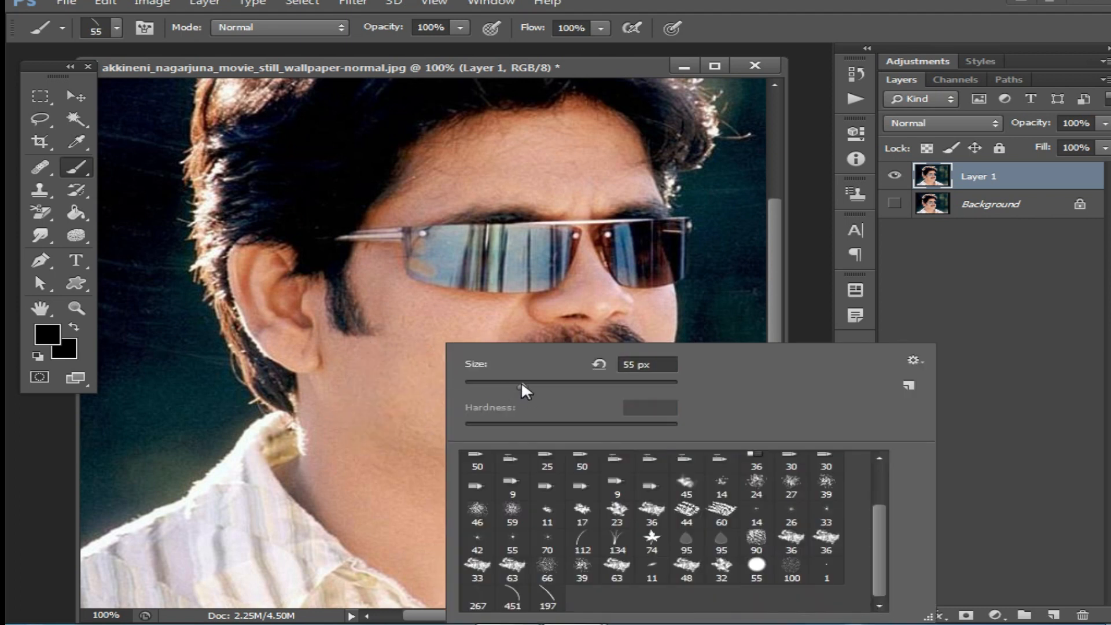
{"action": "left_click_drag", "start_coordinate": [521, 380], "coordinate": [483, 386]}
{"action": "mouse_move", "coordinate": [379, 367]}
{"action": "left_mouse_down"}
{"action": "mouse_move", "coordinate": [381, 433]}
{"action": "mouse_move", "coordinate": [443, 376]}
{"action": "mouse_move", "coordinate": [454, 437]}
{"action": "left_mouse_up"}
{"action": "key", "text": "ctrl+z"}
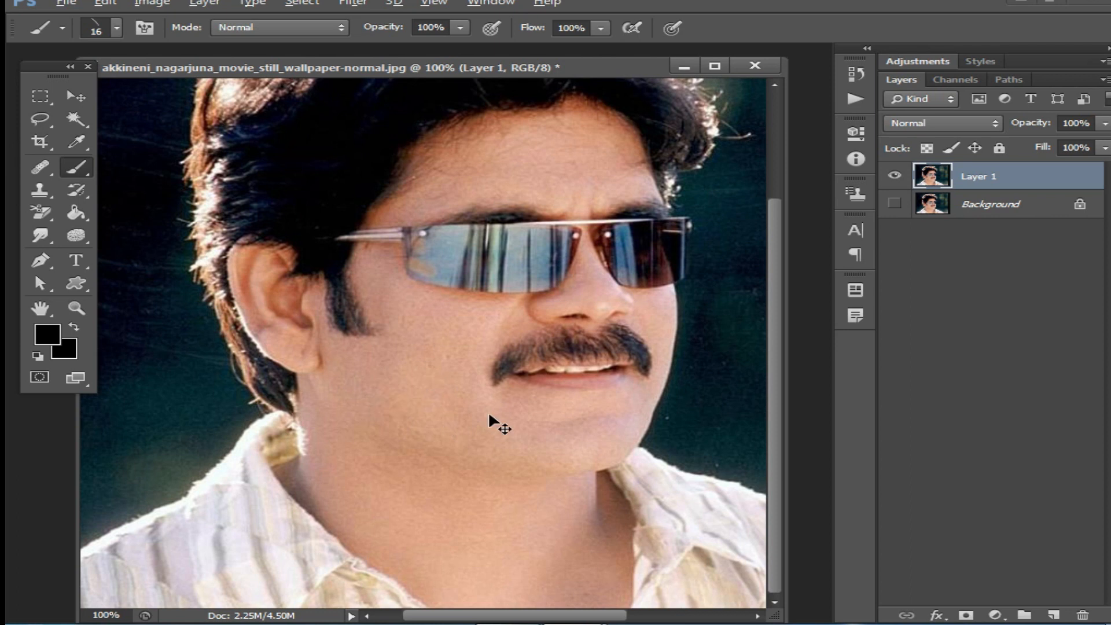
Step: Open the detailed brush settings and enable Shape Dynamics, undoing the test strokes on the cheek
{"action": "left_click", "coordinate": [144, 27]}
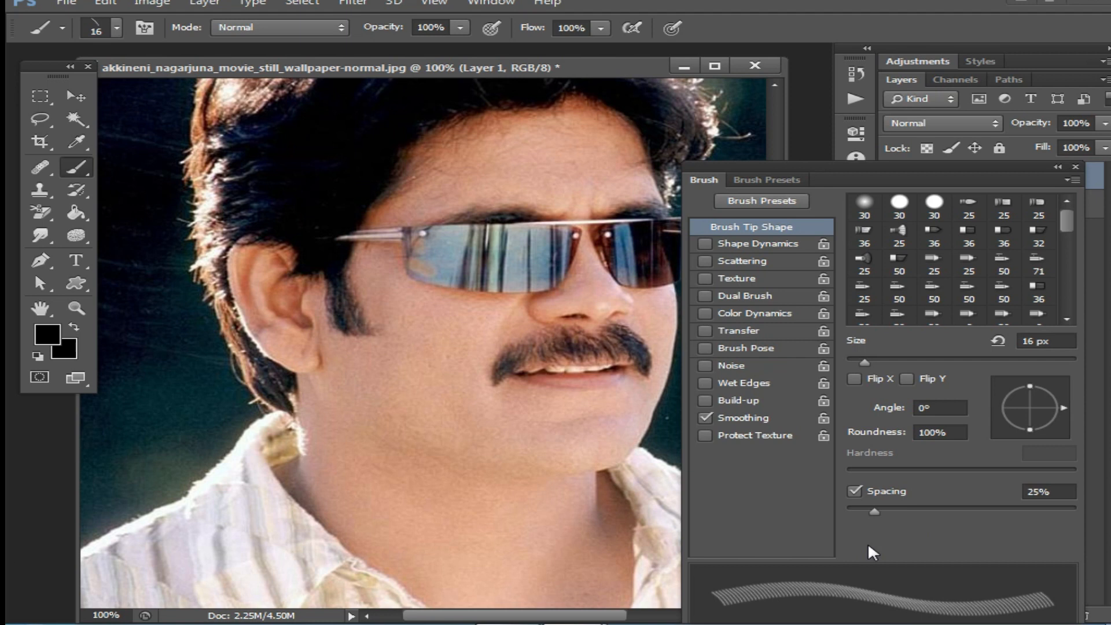
{"action": "left_click_drag", "start_coordinate": [431, 375], "coordinate": [395, 448]}
{"action": "key", "text": "ctrl+z"}
{"action": "left_click", "coordinate": [704, 243]}
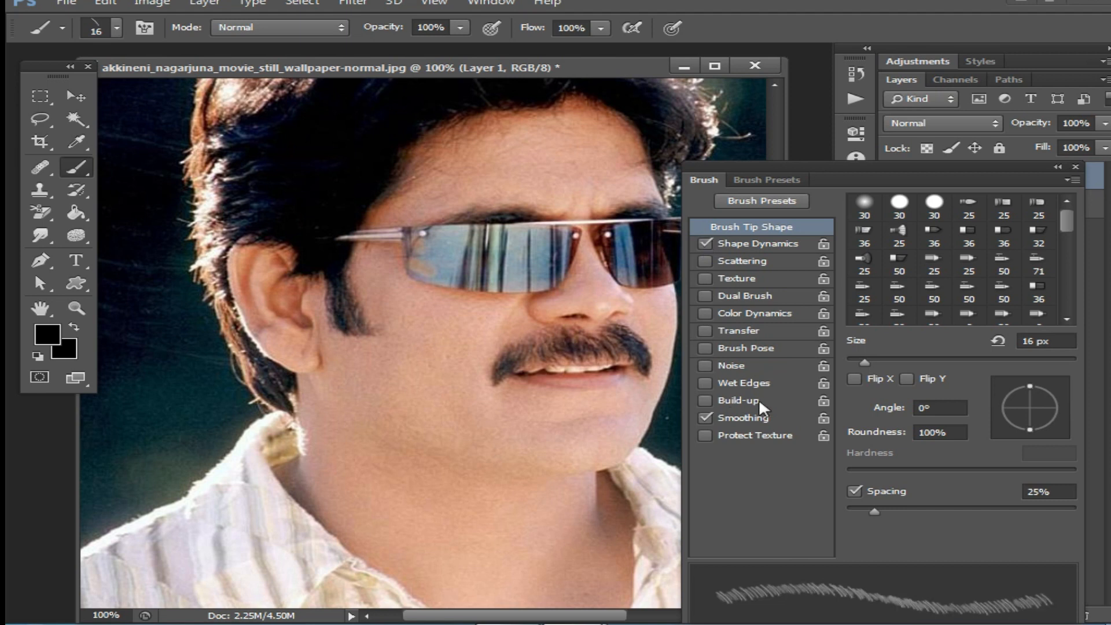
{"action": "mouse_move", "coordinate": [419, 347]}
{"action": "left_mouse_down"}
{"action": "mouse_move", "coordinate": [399, 399]}
{"action": "mouse_move", "coordinate": [409, 415]}
{"action": "mouse_move", "coordinate": [465, 394]}
{"action": "mouse_move", "coordinate": [473, 443]}
{"action": "left_mouse_up"}
{"action": "key", "text": "ctrl+z"}
Step: Enable Scattering for the hair brush, undo the test strokes on the cheek, and reposition the brush settings to show them fully
{"action": "left_click", "coordinate": [705, 260]}
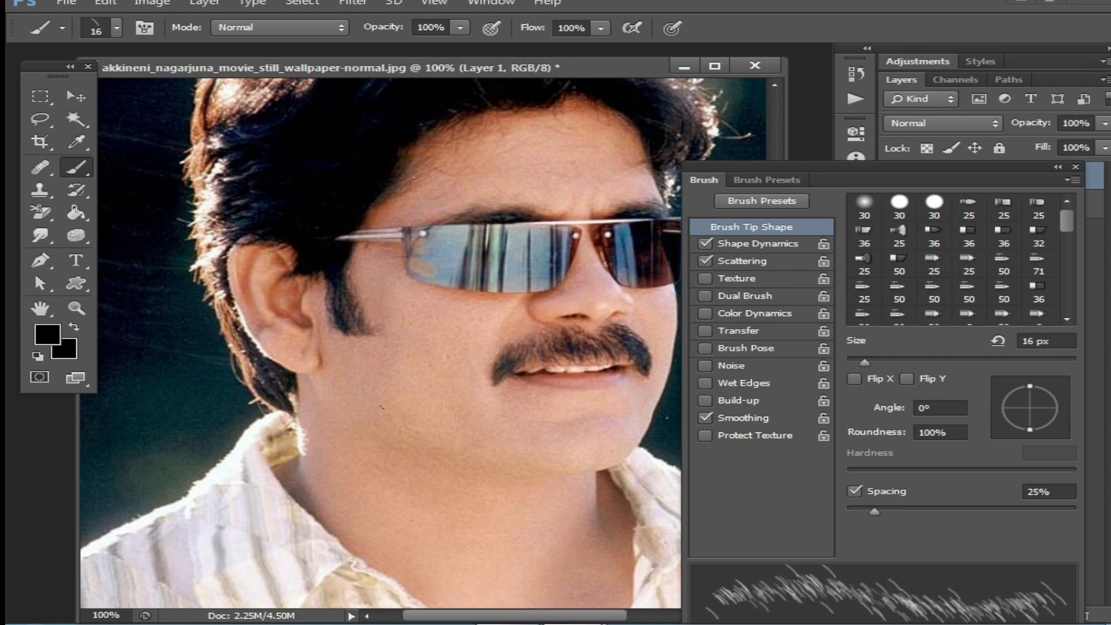
{"action": "mouse_move", "coordinate": [376, 344]}
{"action": "left_mouse_down"}
{"action": "mouse_move", "coordinate": [405, 414]}
{"action": "mouse_move", "coordinate": [445, 399]}
{"action": "mouse_move", "coordinate": [443, 454]}
{"action": "mouse_move", "coordinate": [412, 478]}
{"action": "mouse_move", "coordinate": [523, 456]}
{"action": "left_mouse_up"}
{"action": "key", "text": "ctrl+z"}
{"action": "left_click_drag", "start_coordinate": [374, 356], "coordinate": [368, 462]}
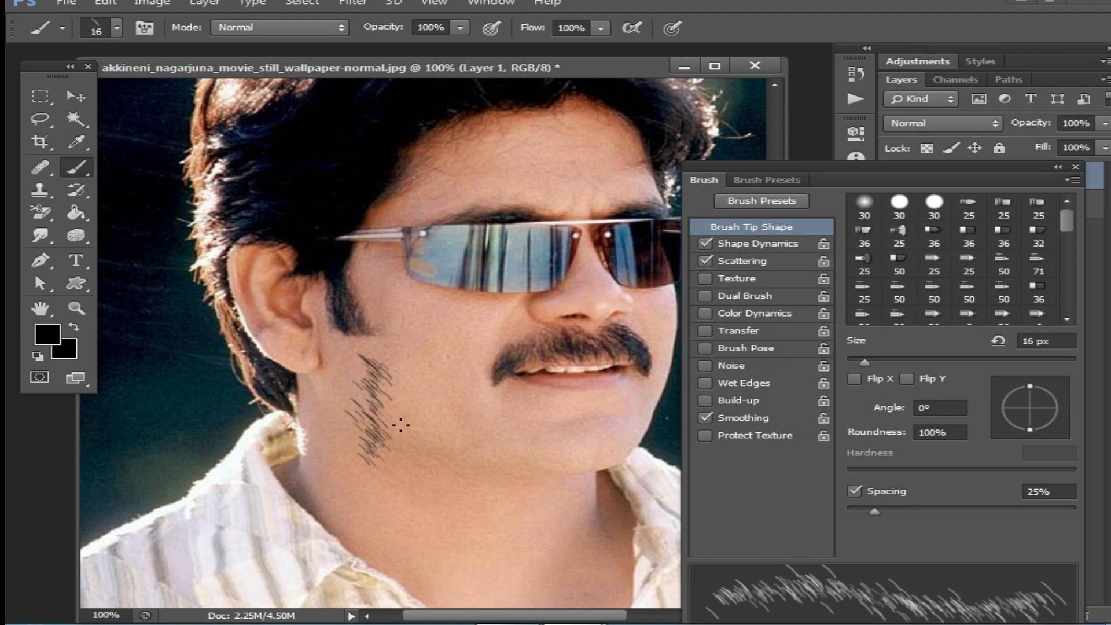
{"action": "key", "text": "ctrl+z"}
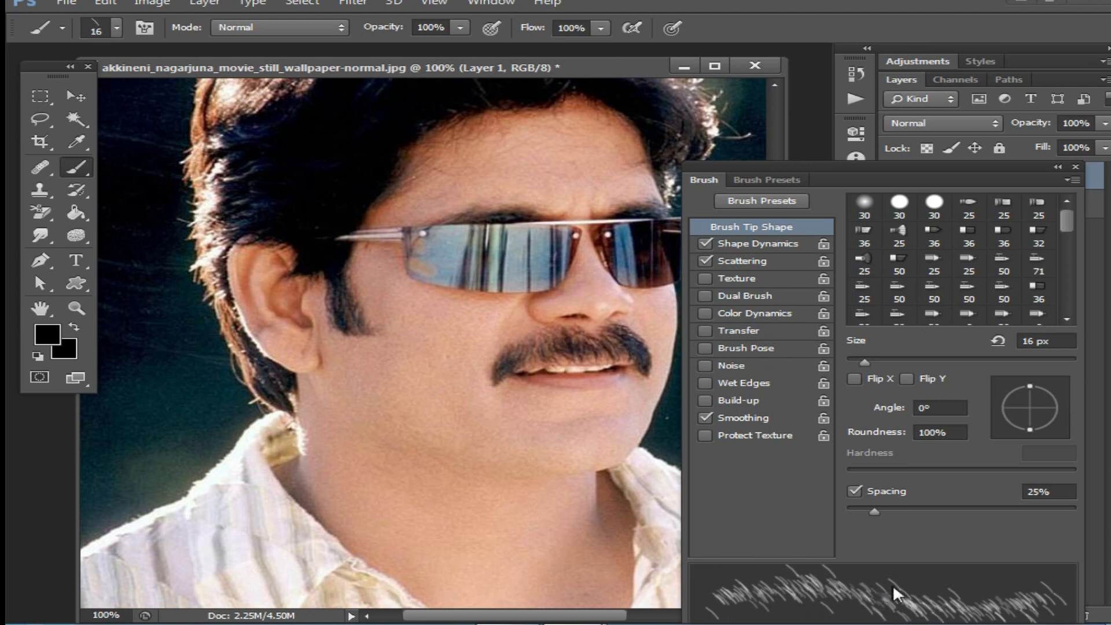
{"action": "mouse_move", "coordinate": [820, 167]}
{"action": "left_mouse_down"}
{"action": "mouse_move", "coordinate": [805, 134]}
{"action": "mouse_move", "coordinate": [811, 114]}
{"action": "mouse_move", "coordinate": [792, 121]}
{"action": "mouse_move", "coordinate": [793, 110]}
{"action": "left_mouse_up"}
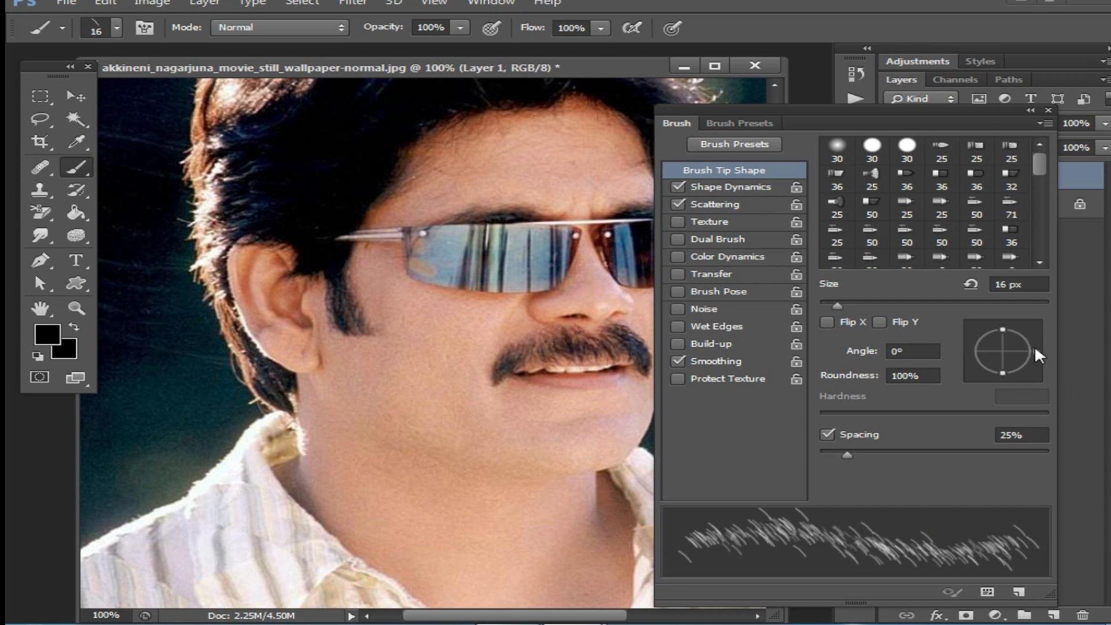
Step: Try the hair brush at an angle of 174° with a stroke on the man's cheek, and undo it
{"action": "mouse_move", "coordinate": [1034, 346]}
{"action": "left_mouse_down"}
{"action": "mouse_move", "coordinate": [1018, 369]}
{"action": "mouse_move", "coordinate": [993, 346]}
{"action": "left_mouse_up"}
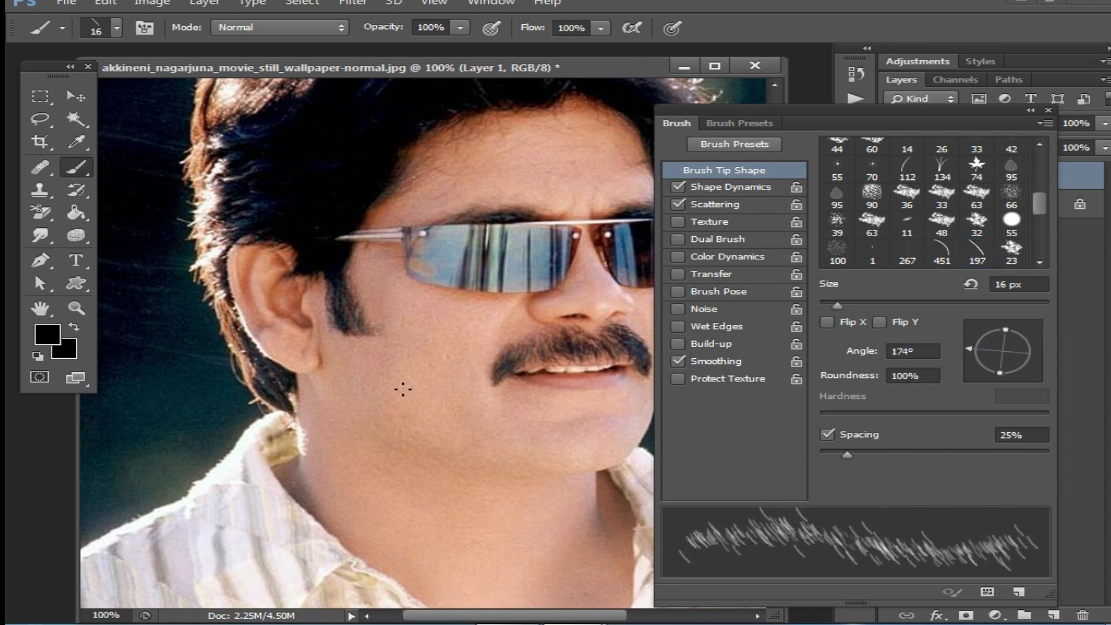
{"action": "left_click_drag", "start_coordinate": [346, 370], "coordinate": [441, 461]}
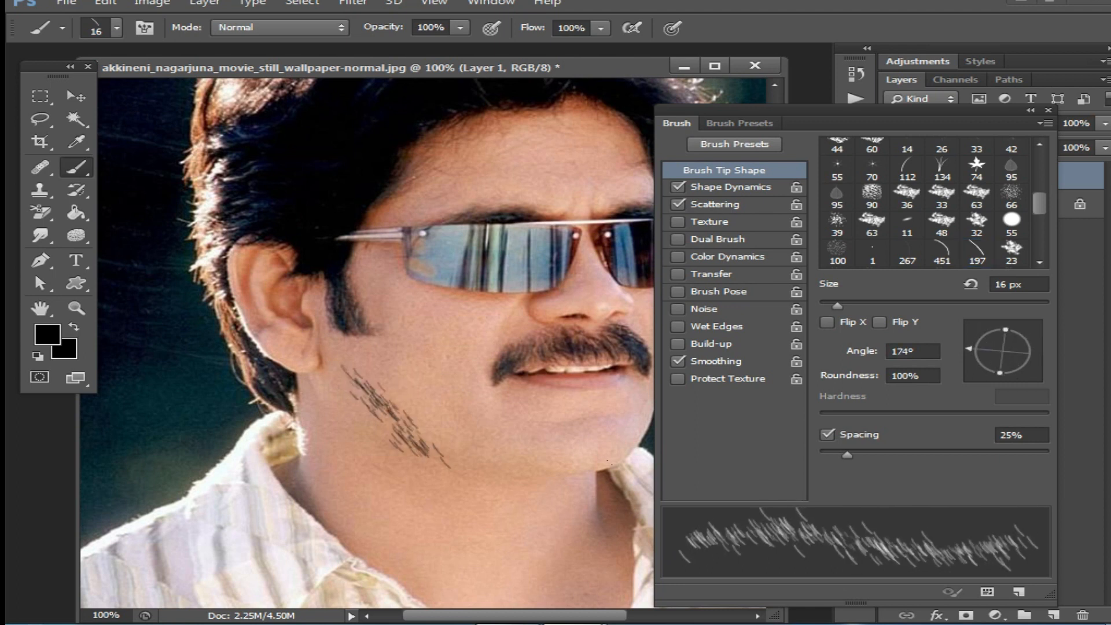
{"action": "key", "text": "ctrl+z"}
Step: Set the hair brush angle to 145° and paint beard hair from the sideburn down the cheek and along the jaw
{"action": "left_click_drag", "start_coordinate": [970, 348], "coordinate": [974, 334]}
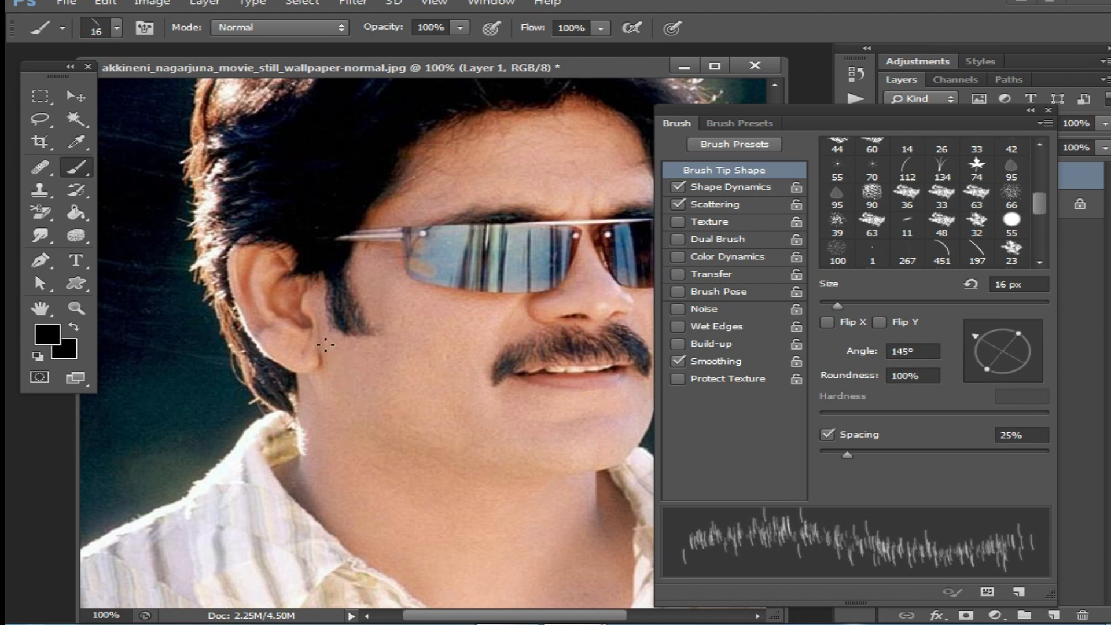
{"action": "mouse_move", "coordinate": [340, 346]}
{"action": "left_mouse_down"}
{"action": "mouse_move", "coordinate": [385, 417]}
{"action": "mouse_move", "coordinate": [415, 442]}
{"action": "mouse_move", "coordinate": [471, 457]}
{"action": "mouse_move", "coordinate": [425, 425]}
{"action": "mouse_move", "coordinate": [379, 358]}
{"action": "mouse_move", "coordinate": [350, 365]}
{"action": "left_mouse_up"}
{"action": "mouse_move", "coordinate": [348, 421]}
{"action": "left_mouse_down"}
{"action": "mouse_move", "coordinate": [414, 461]}
{"action": "mouse_move", "coordinate": [457, 471]}
{"action": "mouse_move", "coordinate": [590, 475]}
{"action": "mouse_move", "coordinate": [497, 458]}
{"action": "mouse_move", "coordinate": [473, 447]}
{"action": "mouse_move", "coordinate": [557, 460]}
{"action": "mouse_move", "coordinate": [446, 432]}
{"action": "mouse_move", "coordinate": [394, 344]}
{"action": "mouse_move", "coordinate": [380, 391]}
{"action": "mouse_move", "coordinate": [349, 345]}
{"action": "mouse_move", "coordinate": [348, 407]}
{"action": "mouse_move", "coordinate": [364, 426]}
{"action": "mouse_move", "coordinate": [354, 384]}
{"action": "mouse_move", "coordinate": [397, 424]}
{"action": "mouse_move", "coordinate": [417, 428]}
{"action": "mouse_move", "coordinate": [406, 389]}
{"action": "mouse_move", "coordinate": [493, 443]}
{"action": "mouse_move", "coordinate": [405, 391]}
{"action": "mouse_move", "coordinate": [561, 455]}
{"action": "mouse_move", "coordinate": [548, 467]}
{"action": "mouse_move", "coordinate": [463, 459]}
{"action": "mouse_move", "coordinate": [402, 432]}
{"action": "mouse_move", "coordinate": [364, 399]}
{"action": "mouse_move", "coordinate": [335, 332]}
{"action": "left_mouse_up"}
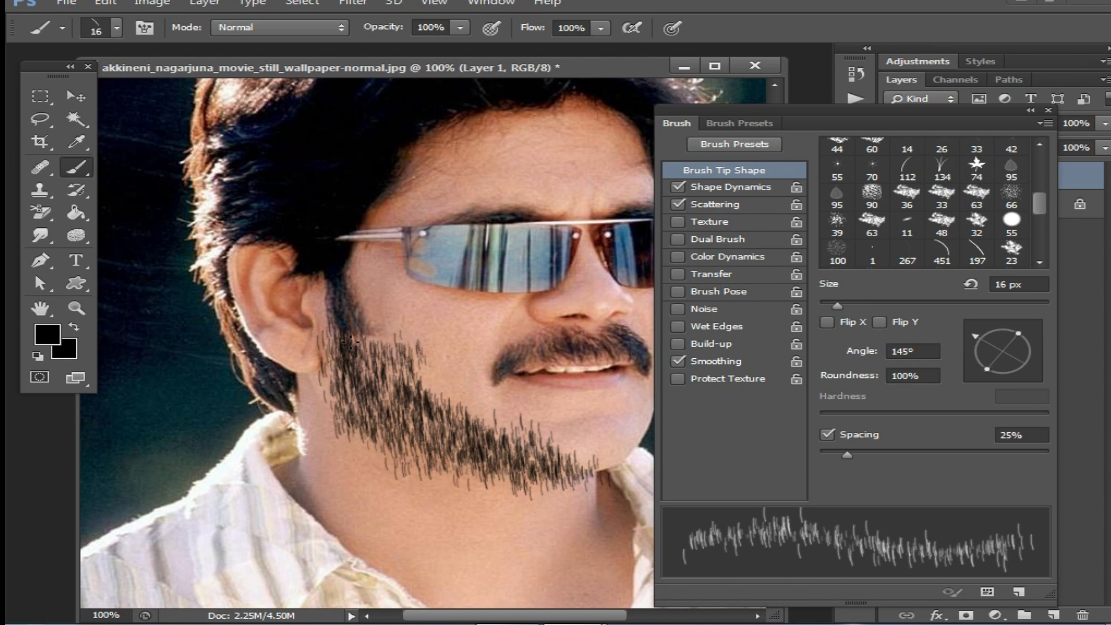
Step: Extend the beard around the chin to the far side of the face and thicken the hair along the jaw and cheek
{"action": "mouse_move", "coordinate": [374, 375]}
{"action": "left_mouse_down"}
{"action": "mouse_move", "coordinate": [394, 399]}
{"action": "mouse_move", "coordinate": [395, 365]}
{"action": "mouse_move", "coordinate": [415, 356]}
{"action": "mouse_move", "coordinate": [373, 337]}
{"action": "mouse_move", "coordinate": [381, 405]}
{"action": "mouse_move", "coordinate": [450, 447]}
{"action": "mouse_move", "coordinate": [367, 443]}
{"action": "mouse_move", "coordinate": [387, 450]}
{"action": "mouse_move", "coordinate": [348, 424]}
{"action": "mouse_move", "coordinate": [319, 305]}
{"action": "mouse_move", "coordinate": [412, 446]}
{"action": "mouse_move", "coordinate": [528, 471]}
{"action": "mouse_move", "coordinate": [487, 482]}
{"action": "mouse_move", "coordinate": [469, 471]}
{"action": "mouse_move", "coordinate": [615, 446]}
{"action": "mouse_move", "coordinate": [650, 400]}
{"action": "mouse_move", "coordinate": [609, 445]}
{"action": "mouse_move", "coordinate": [639, 441]}
{"action": "mouse_move", "coordinate": [640, 461]}
{"action": "mouse_move", "coordinate": [557, 477]}
{"action": "left_mouse_up"}
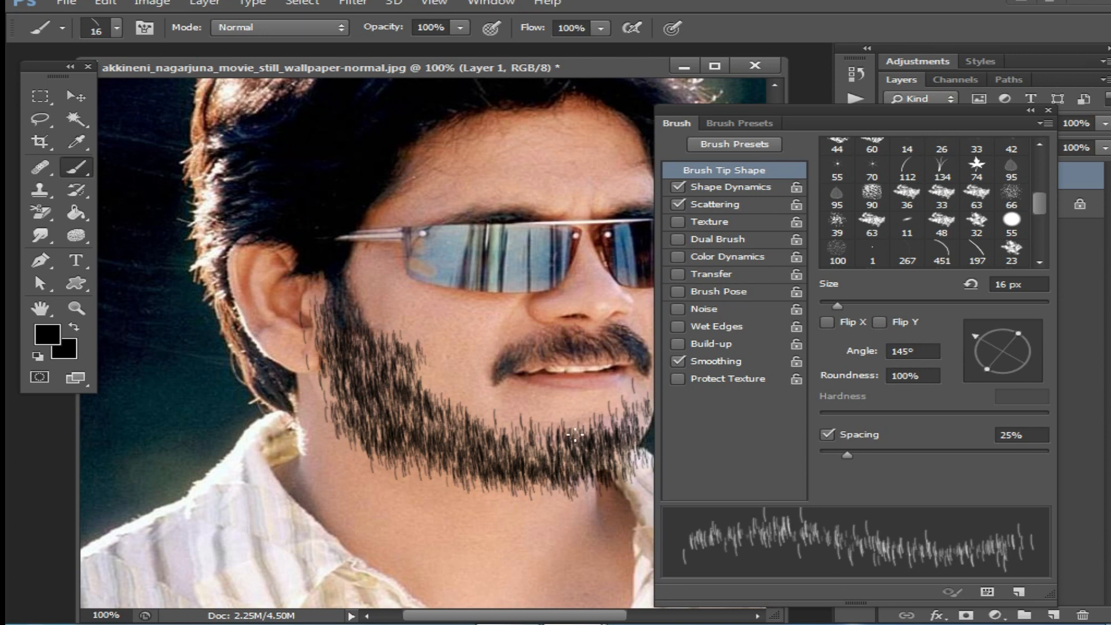
{"action": "mouse_move", "coordinate": [583, 415]}
{"action": "left_mouse_down"}
{"action": "mouse_move", "coordinate": [593, 433]}
{"action": "mouse_move", "coordinate": [406, 460]}
{"action": "left_mouse_up"}
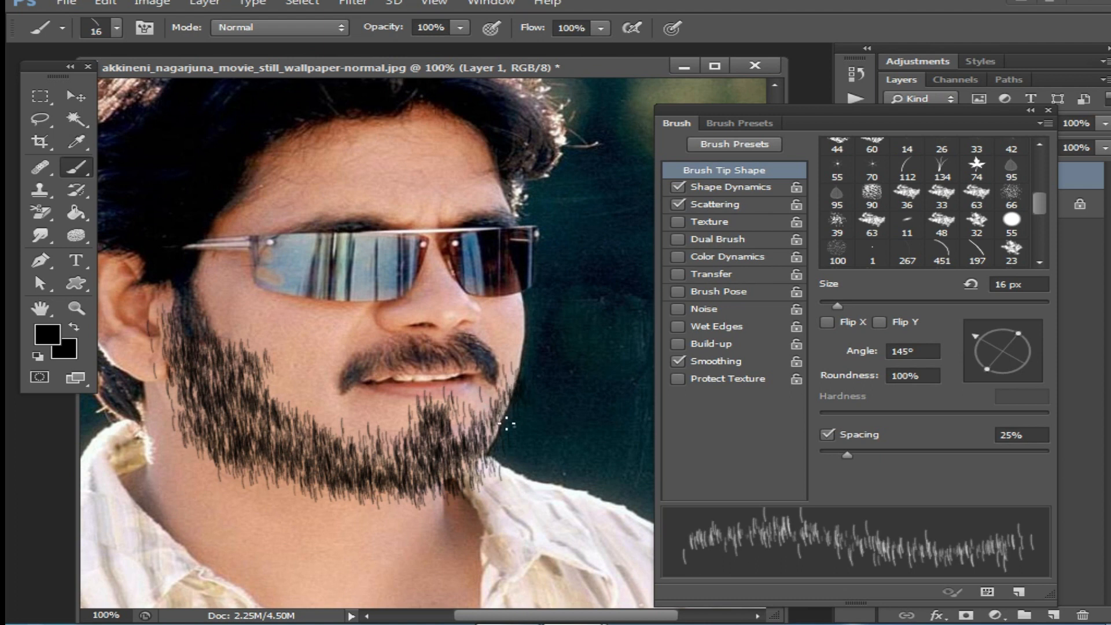
{"action": "mouse_move", "coordinate": [506, 432]}
{"action": "left_mouse_down"}
{"action": "mouse_move", "coordinate": [465, 474]}
{"action": "mouse_move", "coordinate": [426, 478]}
{"action": "mouse_move", "coordinate": [460, 463]}
{"action": "mouse_move", "coordinate": [410, 472]}
{"action": "mouse_move", "coordinate": [415, 453]}
{"action": "mouse_move", "coordinate": [307, 438]}
{"action": "mouse_move", "coordinate": [230, 387]}
{"action": "mouse_move", "coordinate": [247, 410]}
{"action": "mouse_move", "coordinate": [312, 414]}
{"action": "mouse_move", "coordinate": [337, 434]}
{"action": "mouse_move", "coordinate": [293, 415]}
{"action": "mouse_move", "coordinate": [351, 442]}
{"action": "mouse_move", "coordinate": [407, 439]}
{"action": "mouse_move", "coordinate": [324, 441]}
{"action": "mouse_move", "coordinate": [280, 375]}
{"action": "mouse_move", "coordinate": [273, 406]}
{"action": "mouse_move", "coordinate": [271, 373]}
{"action": "mouse_move", "coordinate": [236, 359]}
{"action": "mouse_move", "coordinate": [292, 366]}
{"action": "mouse_move", "coordinate": [258, 376]}
{"action": "mouse_move", "coordinate": [298, 381]}
{"action": "mouse_move", "coordinate": [300, 421]}
{"action": "mouse_move", "coordinate": [300, 401]}
{"action": "mouse_move", "coordinate": [328, 431]}
{"action": "mouse_move", "coordinate": [386, 440]}
{"action": "mouse_move", "coordinate": [347, 428]}
{"action": "mouse_move", "coordinate": [439, 432]}
{"action": "mouse_move", "coordinate": [494, 403]}
{"action": "left_mouse_up"}
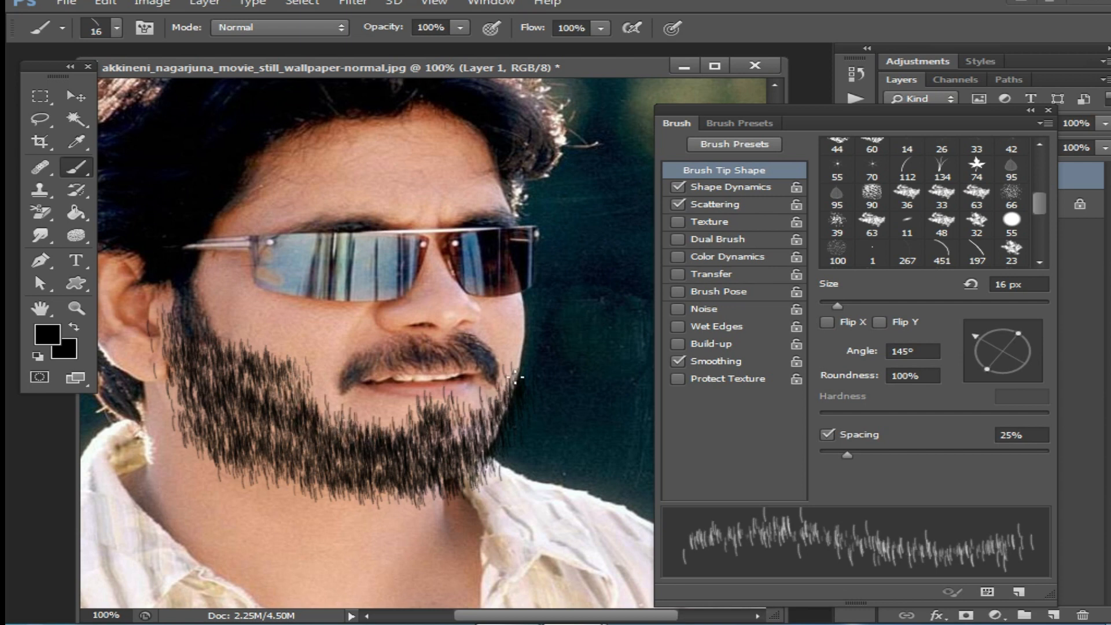
{"action": "mouse_move", "coordinate": [429, 483]}
{"action": "left_mouse_down"}
{"action": "mouse_move", "coordinate": [483, 451]}
{"action": "mouse_move", "coordinate": [505, 474]}
{"action": "mouse_move", "coordinate": [343, 451]}
{"action": "mouse_move", "coordinate": [311, 431]}
{"action": "mouse_move", "coordinate": [357, 446]}
{"action": "mouse_move", "coordinate": [343, 380]}
{"action": "mouse_move", "coordinate": [283, 420]}
{"action": "mouse_move", "coordinate": [247, 367]}
{"action": "mouse_move", "coordinate": [245, 407]}
{"action": "mouse_move", "coordinate": [312, 451]}
{"action": "mouse_move", "coordinate": [393, 475]}
{"action": "mouse_move", "coordinate": [297, 391]}
{"action": "left_mouse_up"}
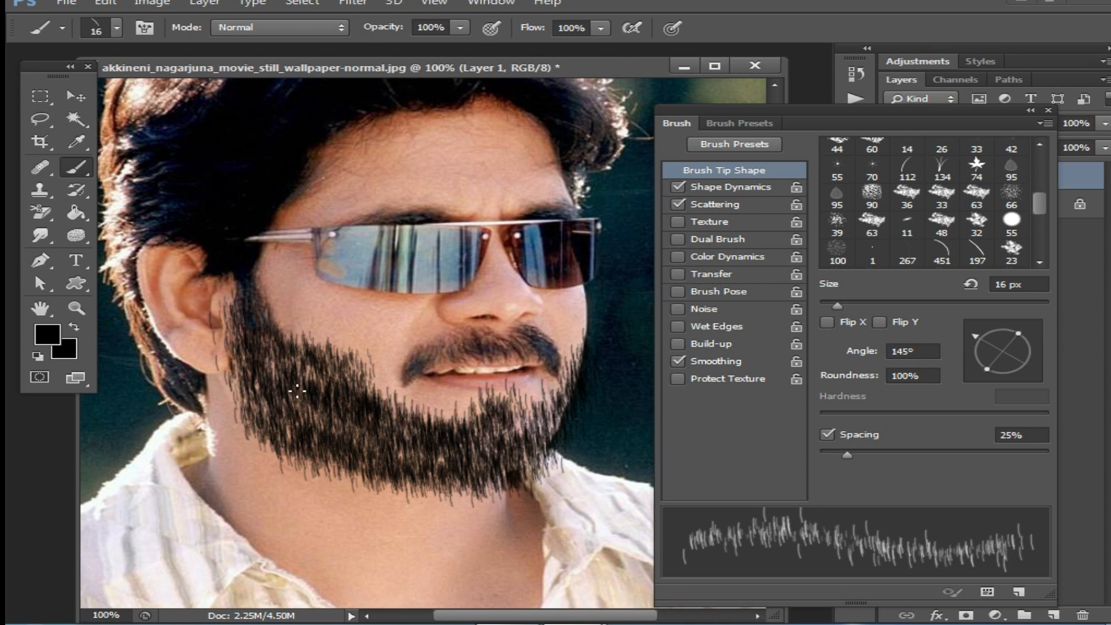
Step: Try connecting strokes beside the mustache at brush angles of 145° and 95°, undoing each one
{"action": "mouse_move", "coordinate": [389, 378]}
{"action": "left_mouse_down"}
{"action": "mouse_move", "coordinate": [393, 393]}
{"action": "mouse_move", "coordinate": [387, 387]}
{"action": "left_mouse_up"}
{"action": "key", "text": "ctrl+z"}
{"action": "mouse_move", "coordinate": [1033, 341]}
{"action": "left_mouse_down"}
{"action": "mouse_move", "coordinate": [1019, 356]}
{"action": "mouse_move", "coordinate": [1031, 367]}
{"action": "mouse_move", "coordinate": [1015, 372]}
{"action": "mouse_move", "coordinate": [1039, 357]}
{"action": "mouse_move", "coordinate": [1001, 332]}
{"action": "left_mouse_up"}
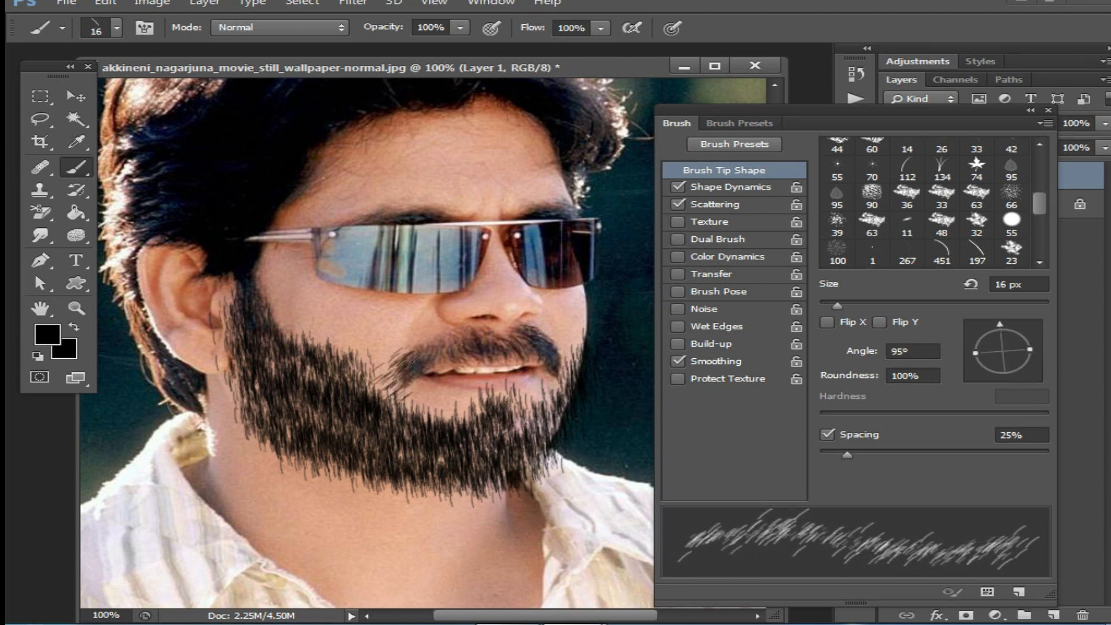
{"action": "left_click_drag", "start_coordinate": [447, 346], "coordinate": [450, 346]}
{"action": "key", "text": "ctrl+z"}
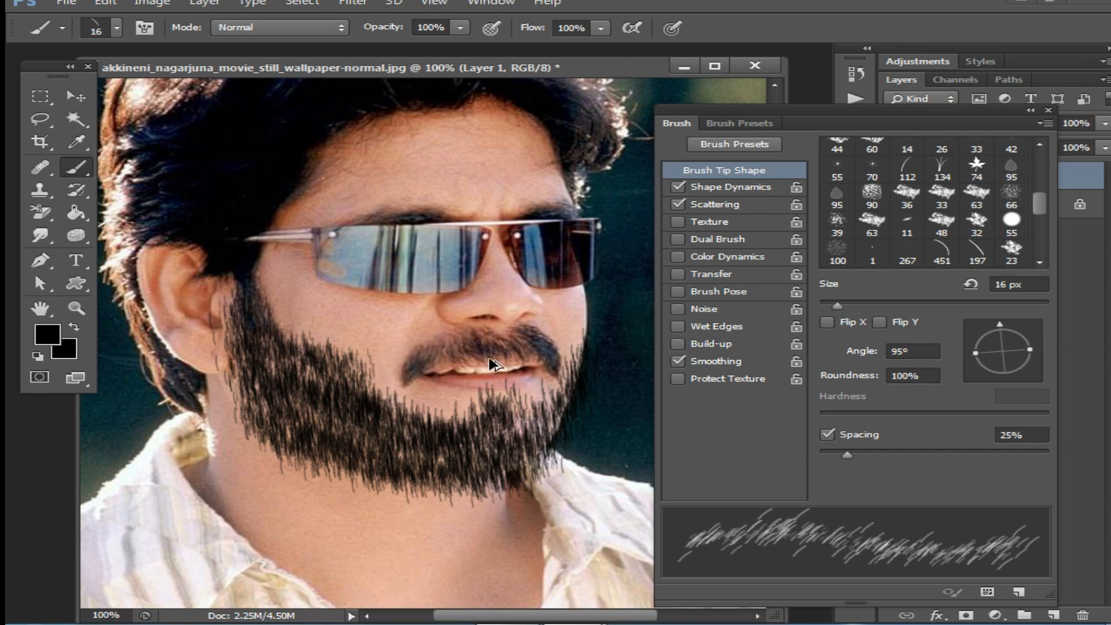
Step: Set the brush angle to 102° and paint hair over the mustache and down beside the mouth into the beard
{"action": "mouse_move", "coordinate": [1011, 374]}
{"action": "left_mouse_down"}
{"action": "mouse_move", "coordinate": [1026, 371]}
{"action": "mouse_move", "coordinate": [989, 372]}
{"action": "mouse_move", "coordinate": [975, 349]}
{"action": "mouse_move", "coordinate": [977, 336]}
{"action": "mouse_move", "coordinate": [1008, 324]}
{"action": "mouse_move", "coordinate": [996, 329]}
{"action": "left_mouse_up"}
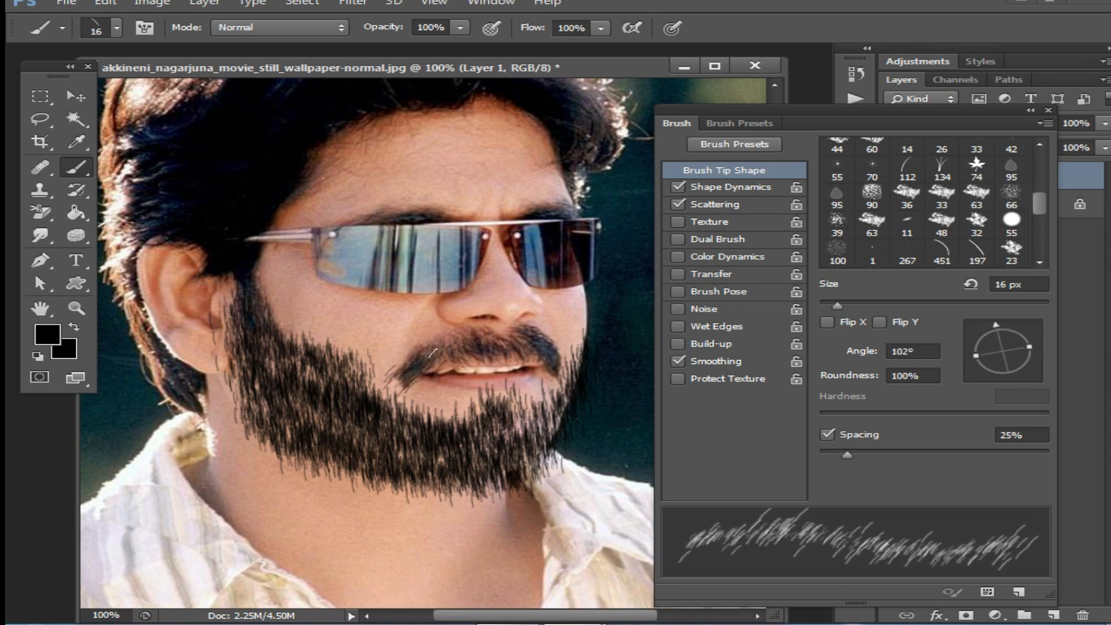
{"action": "left_click_drag", "start_coordinate": [452, 353], "coordinate": [394, 384]}
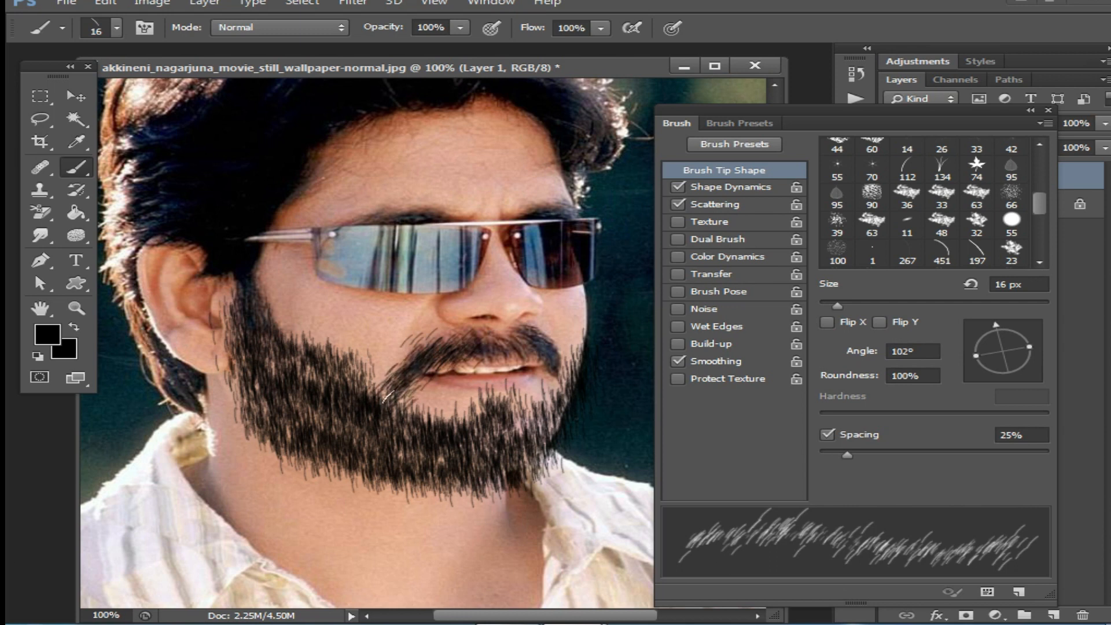
{"action": "left_click_drag", "start_coordinate": [504, 419], "coordinate": [508, 427]}
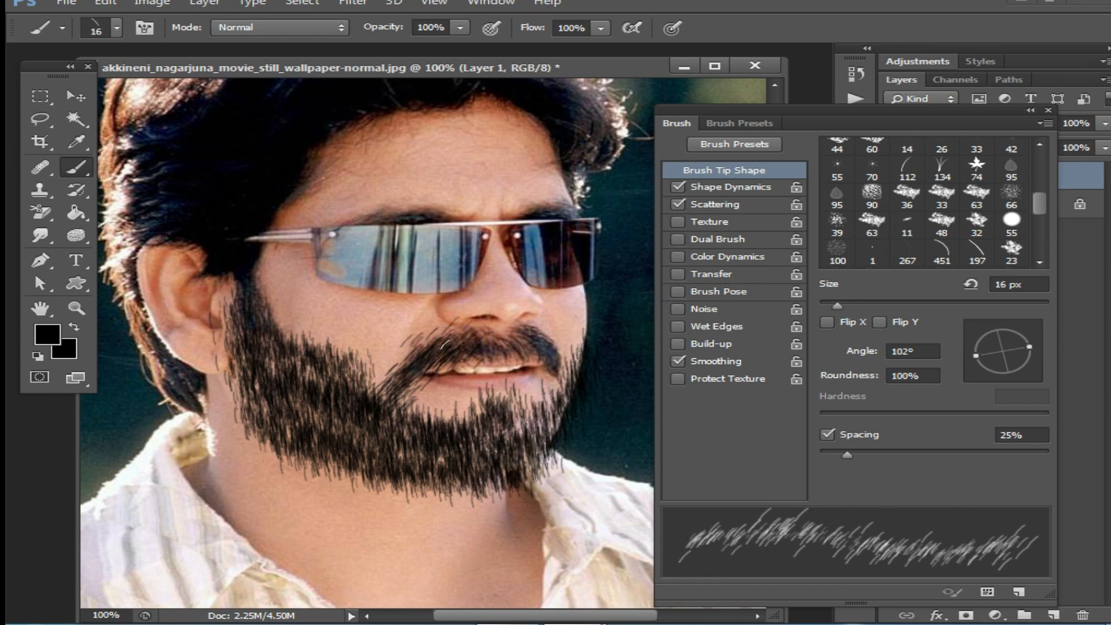
Step: Fill in the mustache end and sparse beard areas, setting the brush angle to -14°, 107° and finally 155° for the lower jaw
{"action": "mouse_move", "coordinate": [1001, 373]}
{"action": "left_mouse_down"}
{"action": "mouse_move", "coordinate": [954, 369]}
{"action": "mouse_move", "coordinate": [954, 315]}
{"action": "mouse_move", "coordinate": [990, 365]}
{"action": "mouse_move", "coordinate": [1011, 328]}
{"action": "mouse_move", "coordinate": [1025, 355]}
{"action": "left_mouse_up"}
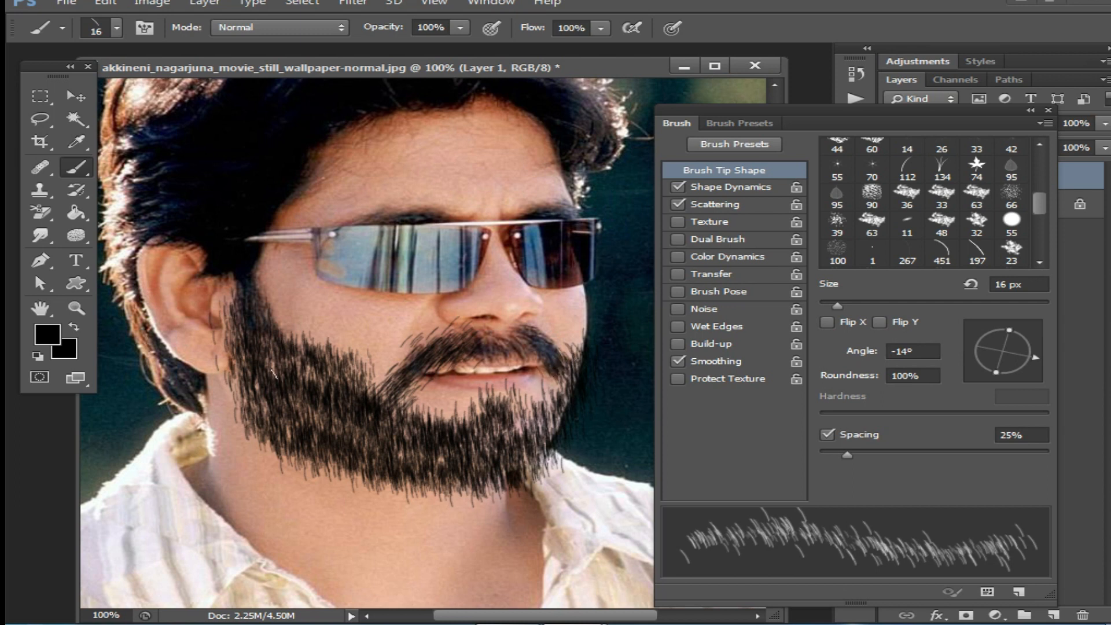
{"action": "mouse_move", "coordinate": [1016, 369]}
{"action": "left_mouse_down"}
{"action": "mouse_move", "coordinate": [997, 336]}
{"action": "mouse_move", "coordinate": [945, 342]}
{"action": "mouse_move", "coordinate": [975, 321]}
{"action": "mouse_move", "coordinate": [991, 326]}
{"action": "left_mouse_up"}
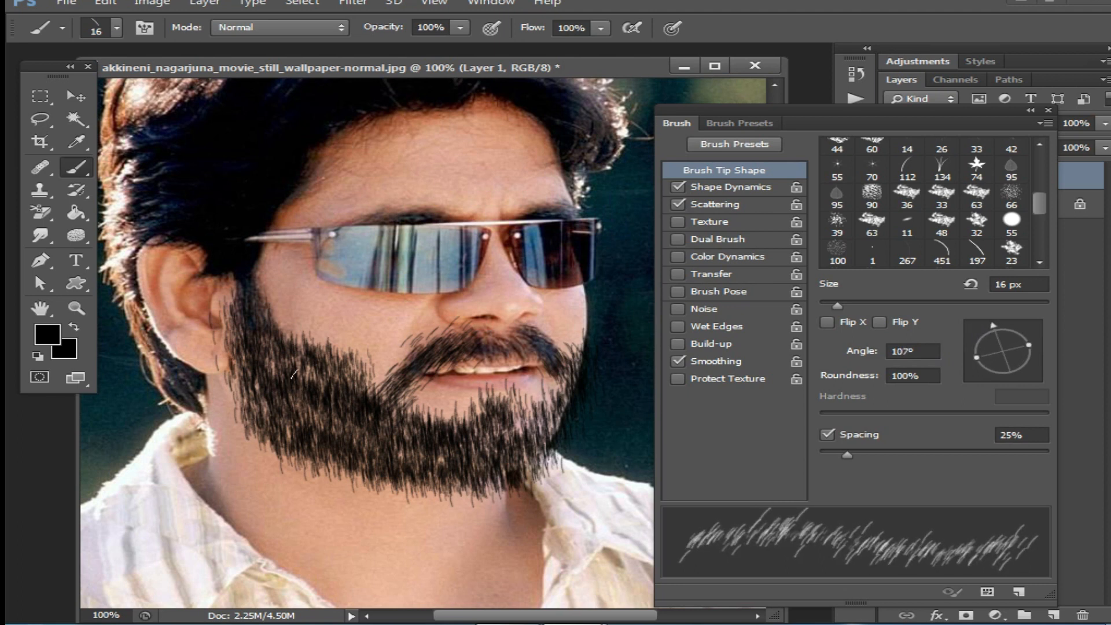
{"action": "mouse_move", "coordinate": [973, 338]}
{"action": "left_mouse_down"}
{"action": "mouse_move", "coordinate": [973, 322]}
{"action": "mouse_move", "coordinate": [974, 339]}
{"action": "left_mouse_up"}
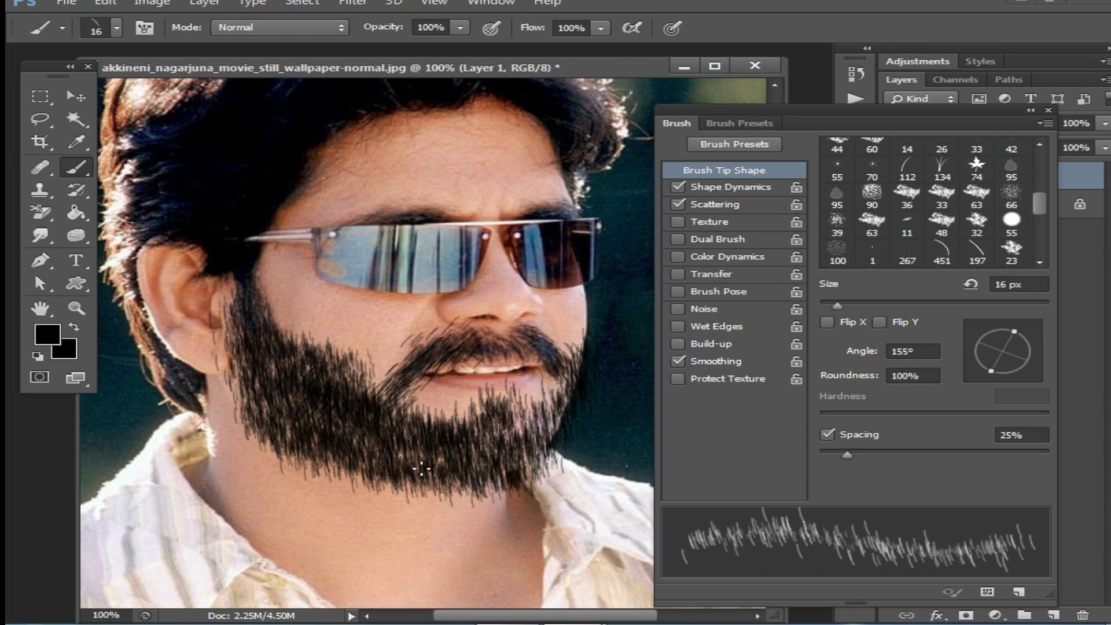
{"action": "mouse_move", "coordinate": [443, 483]}
{"action": "left_mouse_down"}
{"action": "mouse_move", "coordinate": [480, 489]}
{"action": "mouse_move", "coordinate": [342, 464]}
{"action": "mouse_move", "coordinate": [284, 426]}
{"action": "mouse_move", "coordinate": [343, 465]}
{"action": "mouse_move", "coordinate": [501, 487]}
{"action": "mouse_move", "coordinate": [525, 451]}
{"action": "left_mouse_up"}
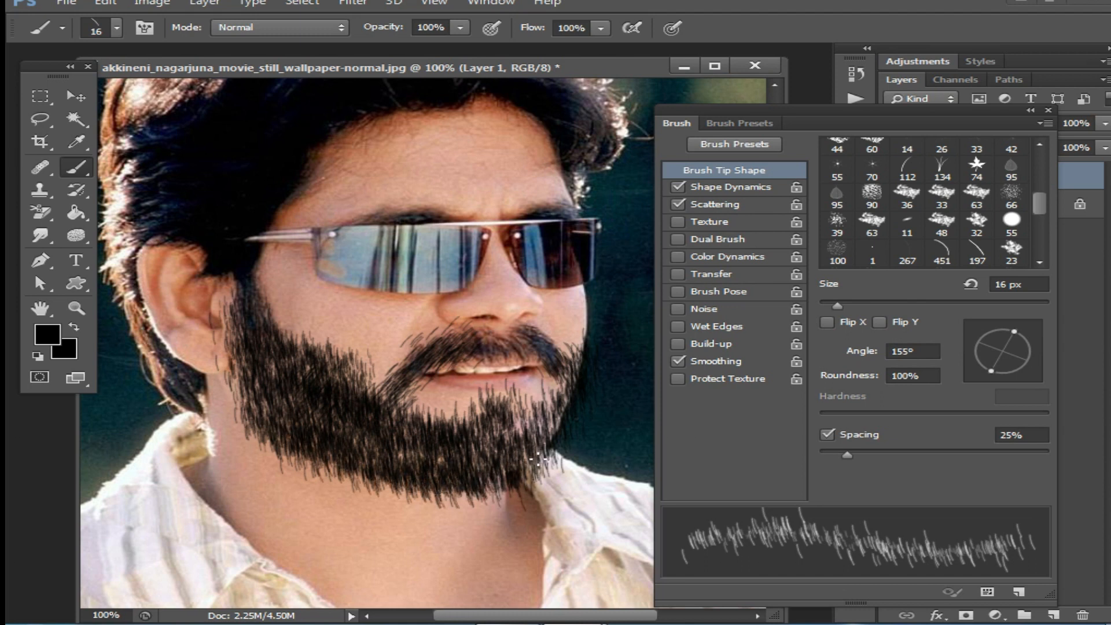
Step: Switch to the History Brush with a soft round tip at 29 px, working close up on the cheek
{"action": "left_click", "coordinate": [341, 361]}
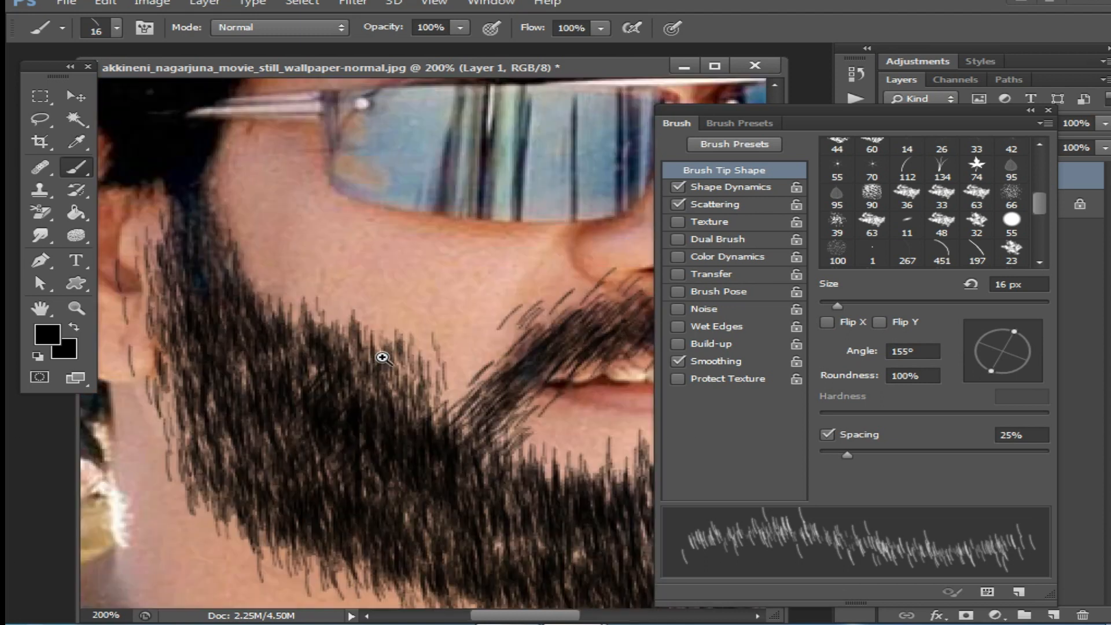
{"action": "left_click", "coordinate": [382, 355]}
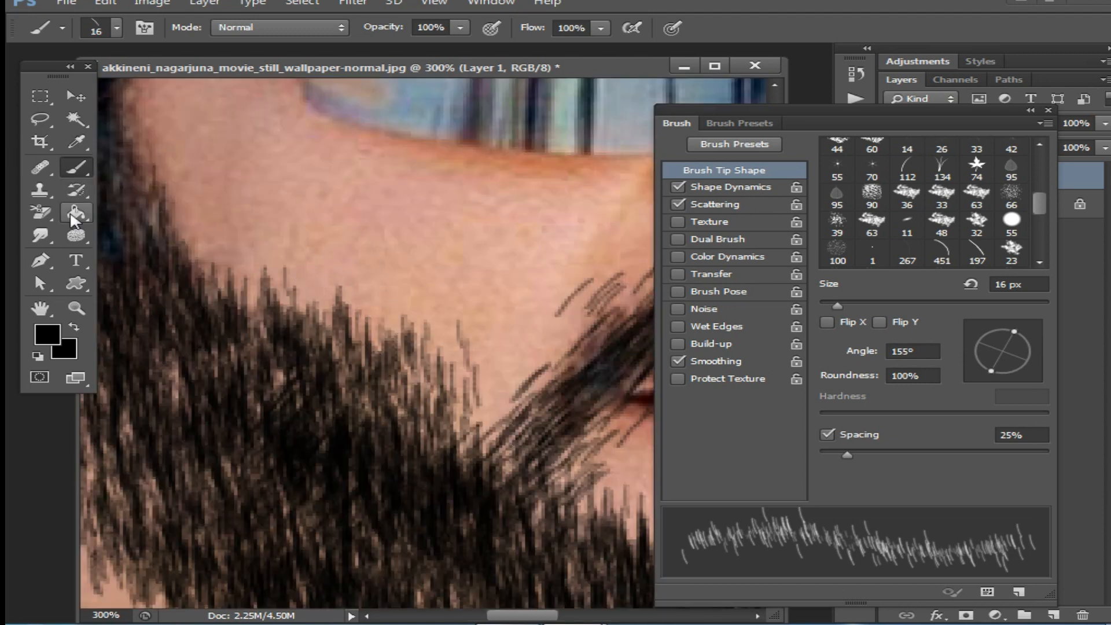
{"action": "left_click", "coordinate": [74, 190]}
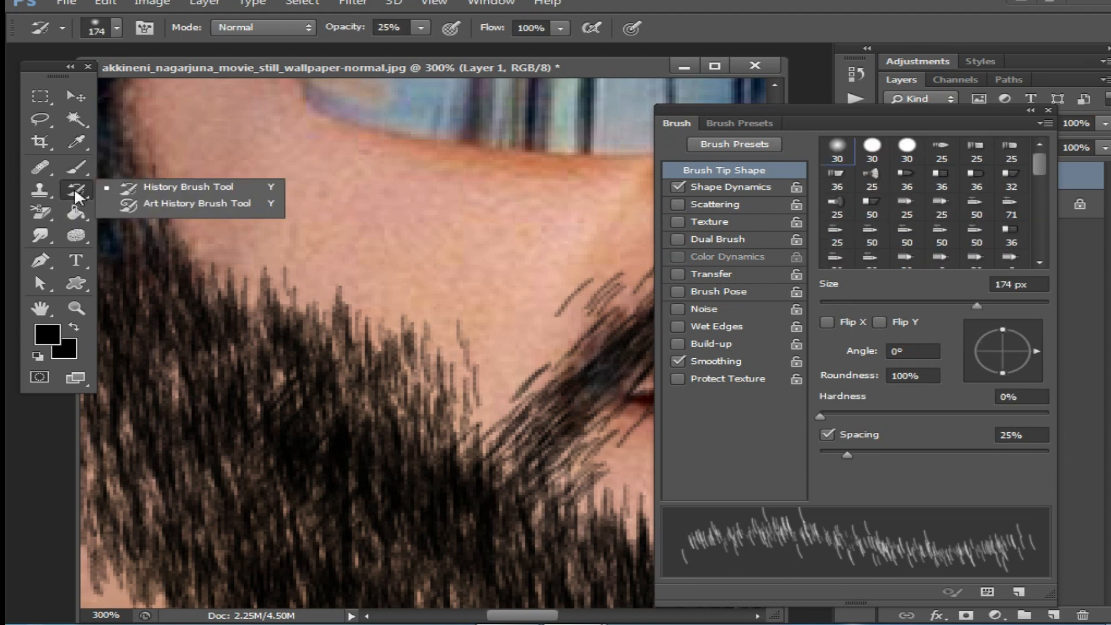
{"action": "left_click", "coordinate": [162, 186]}
{"action": "right_click", "coordinate": [450, 263]}
{"action": "left_click_drag", "start_coordinate": [486, 299], "coordinate": [498, 300]}
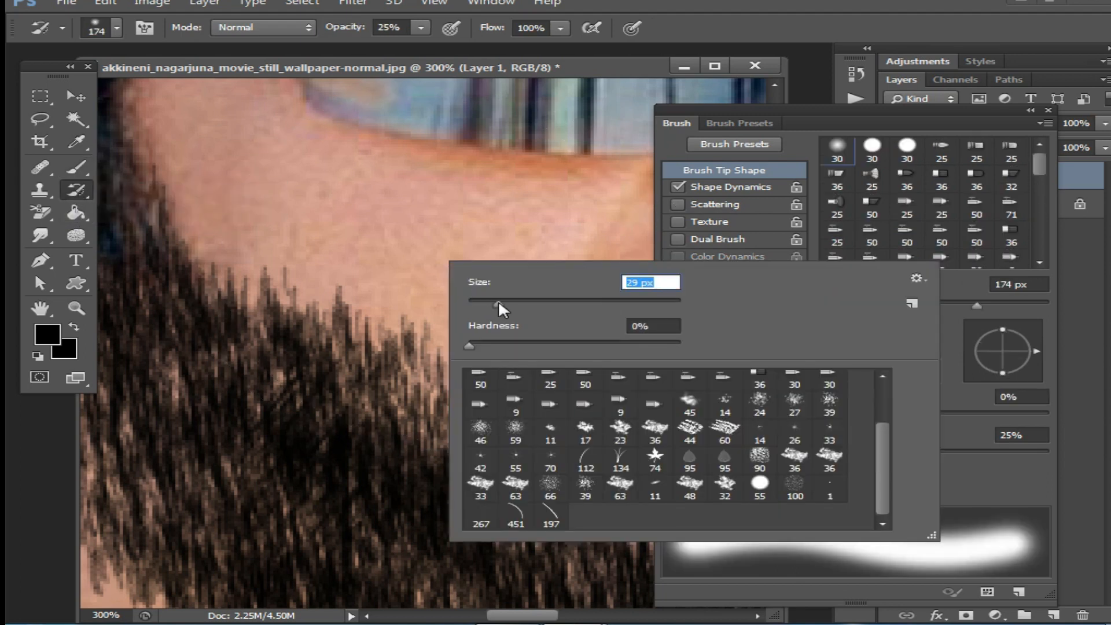
{"action": "scroll", "coordinate": [883, 461], "scroll_direction": "up", "scroll_amount": 3}
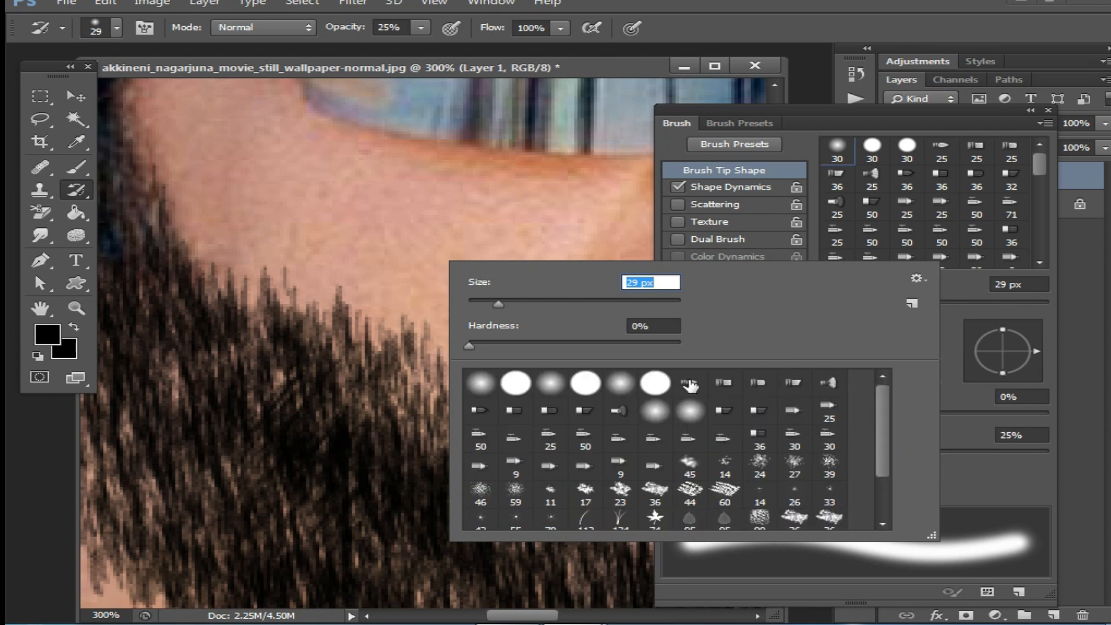
{"action": "left_click", "coordinate": [483, 384]}
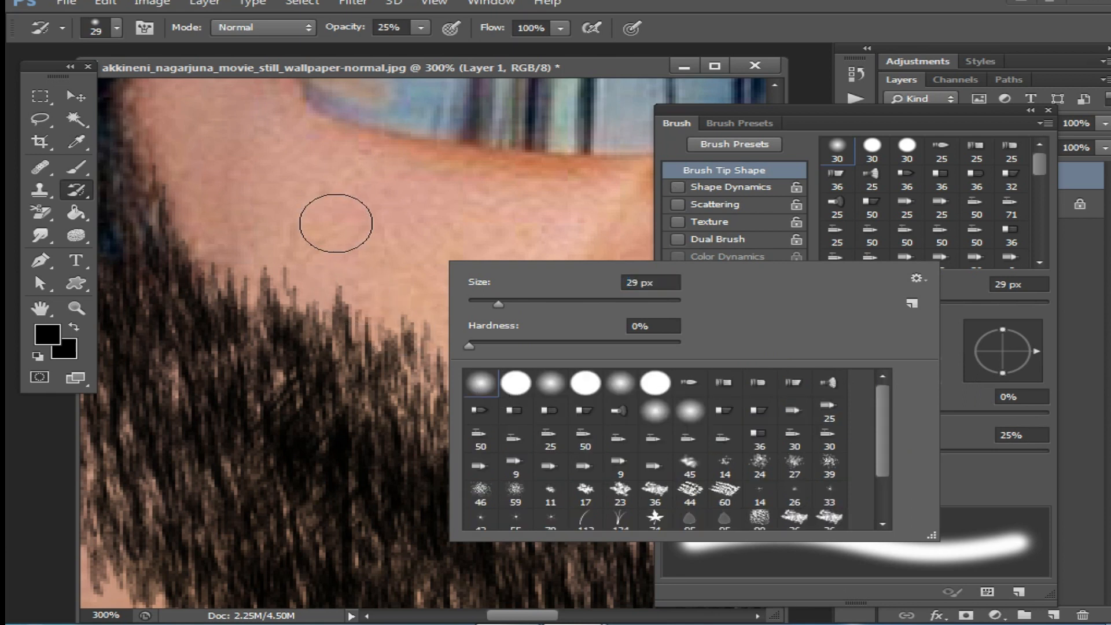
Step: Set the History Brush to 23 px and 63% opacity, and soften the stray hairs along the beard's upper cheek edge
{"action": "left_click", "coordinate": [336, 224], "text": "alt"}
{"action": "left_click", "coordinate": [336, 224], "text": "alt"}
{"action": "left_click_drag", "start_coordinate": [392, 258], "coordinate": [410, 310]}
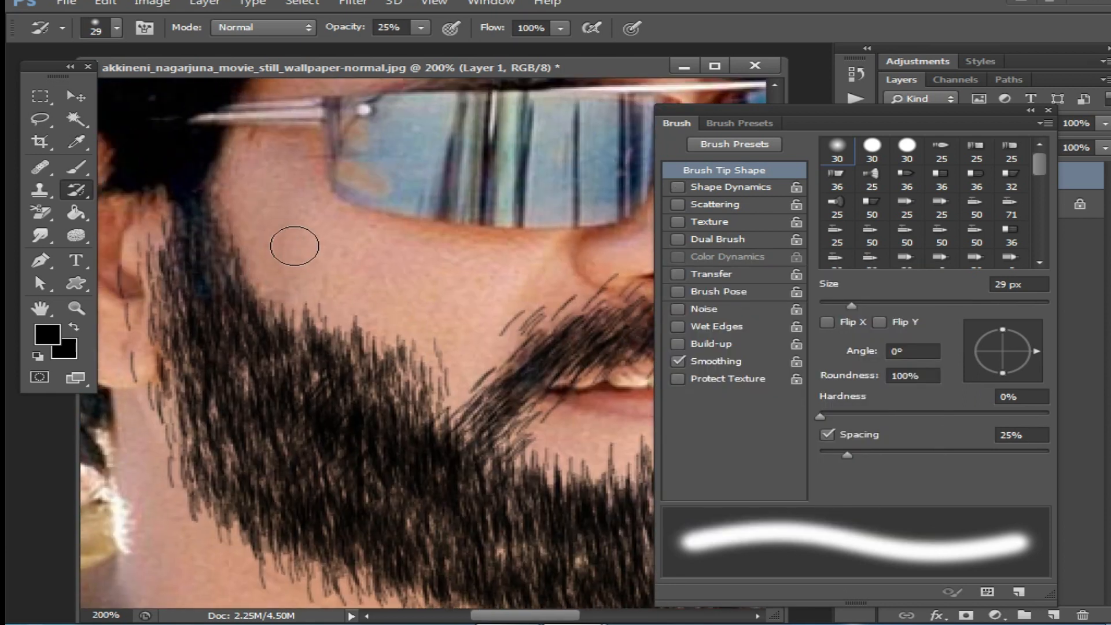
{"action": "right_click", "coordinate": [286, 233]}
{"action": "left_click_drag", "start_coordinate": [341, 271], "coordinate": [334, 271]}
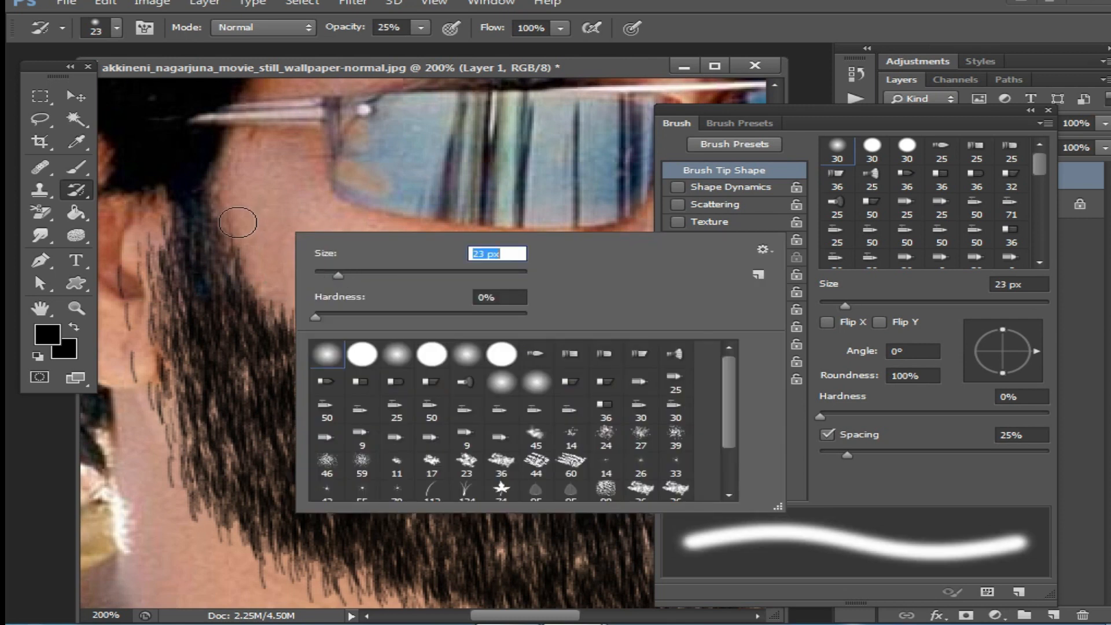
{"action": "key", "text": "Return"}
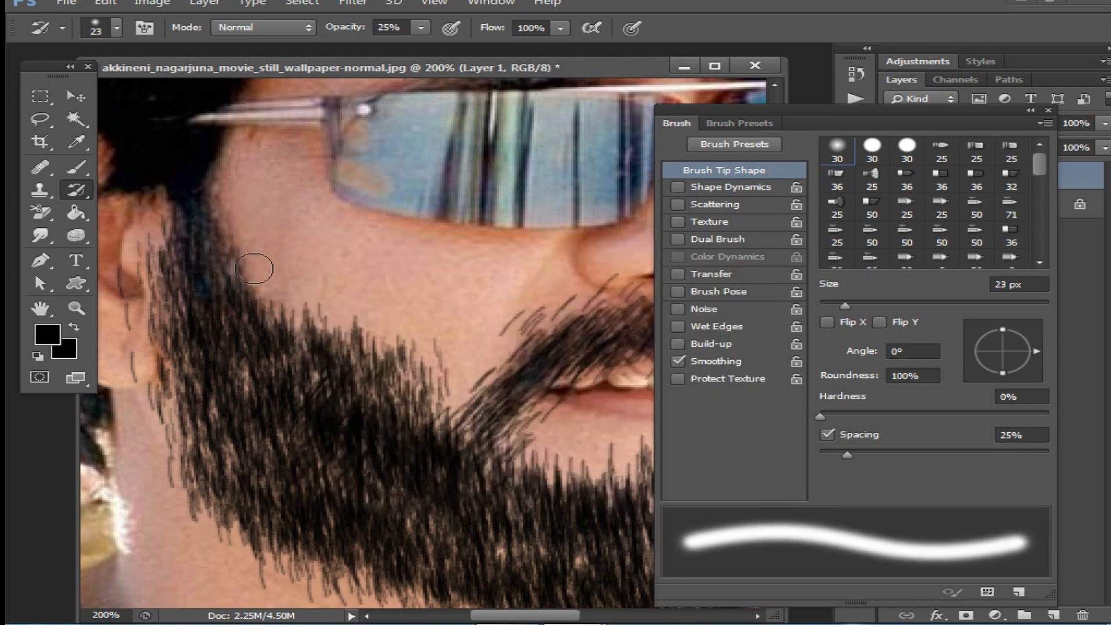
{"action": "left_click", "coordinate": [421, 28]}
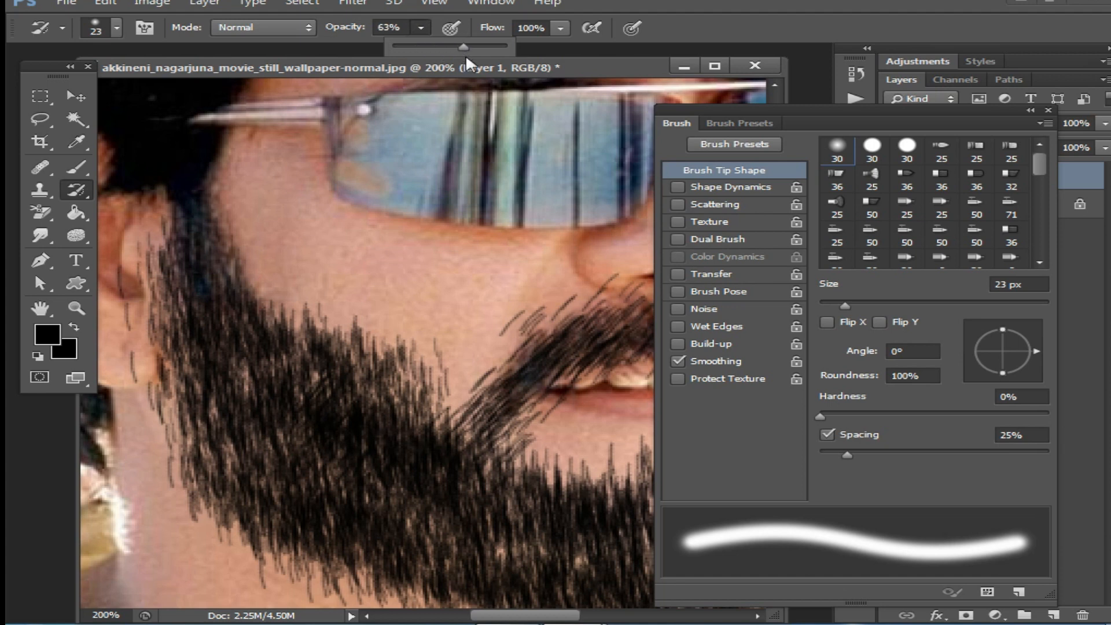
{"action": "left_click", "coordinate": [267, 244]}
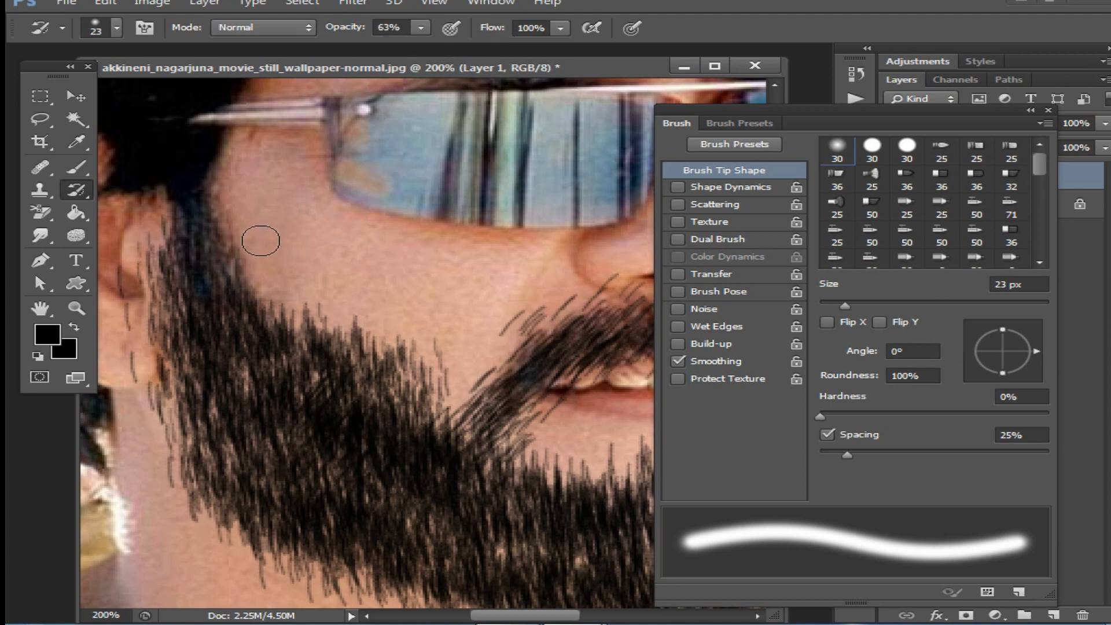
{"action": "mouse_move", "coordinate": [270, 291]}
{"action": "left_mouse_down"}
{"action": "mouse_move", "coordinate": [301, 322]}
{"action": "mouse_move", "coordinate": [396, 346]}
{"action": "mouse_move", "coordinate": [364, 327]}
{"action": "mouse_move", "coordinate": [360, 266]}
{"action": "left_mouse_up"}
Step: Raise the History Brush opacity to 100% and try trimming the beard's upper cheek edge, undoing the strokes across the cheek
{"action": "left_click", "coordinate": [421, 29]}
{"action": "left_click_drag", "start_coordinate": [425, 45], "coordinate": [487, 46]}
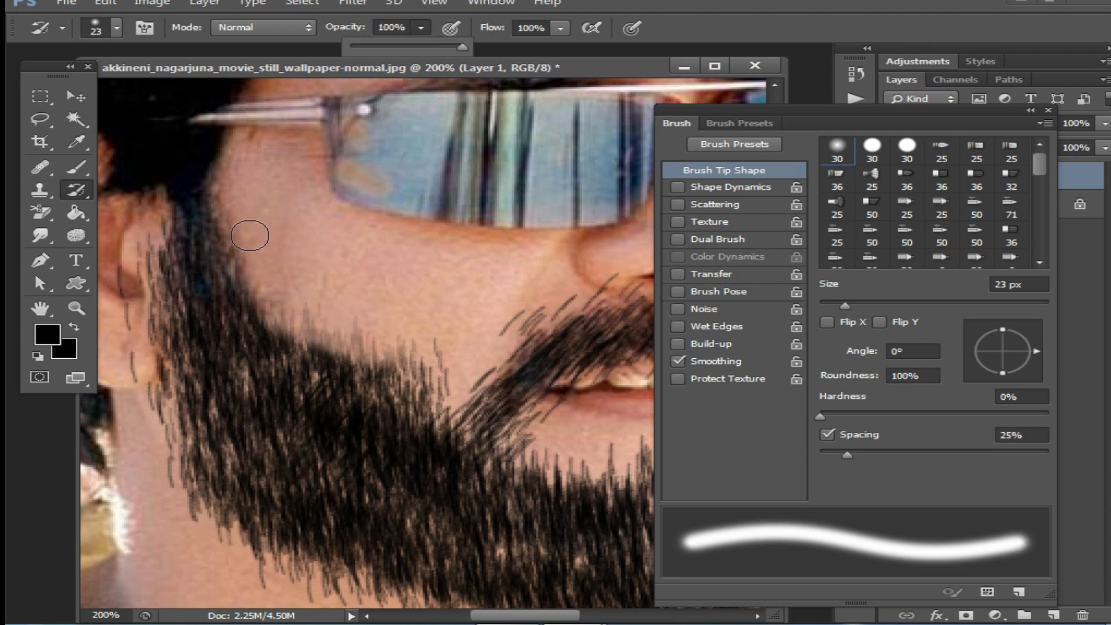
{"action": "left_click", "coordinate": [240, 203]}
{"action": "mouse_move", "coordinate": [239, 243]}
{"action": "left_mouse_down"}
{"action": "mouse_move", "coordinate": [296, 318]}
{"action": "mouse_move", "coordinate": [401, 365]}
{"action": "mouse_move", "coordinate": [382, 330]}
{"action": "mouse_move", "coordinate": [443, 383]}
{"action": "mouse_move", "coordinate": [366, 366]}
{"action": "mouse_move", "coordinate": [313, 318]}
{"action": "mouse_move", "coordinate": [315, 330]}
{"action": "mouse_move", "coordinate": [283, 263]}
{"action": "mouse_move", "coordinate": [292, 251]}
{"action": "mouse_move", "coordinate": [424, 302]}
{"action": "mouse_move", "coordinate": [330, 318]}
{"action": "mouse_move", "coordinate": [272, 288]}
{"action": "left_mouse_up"}
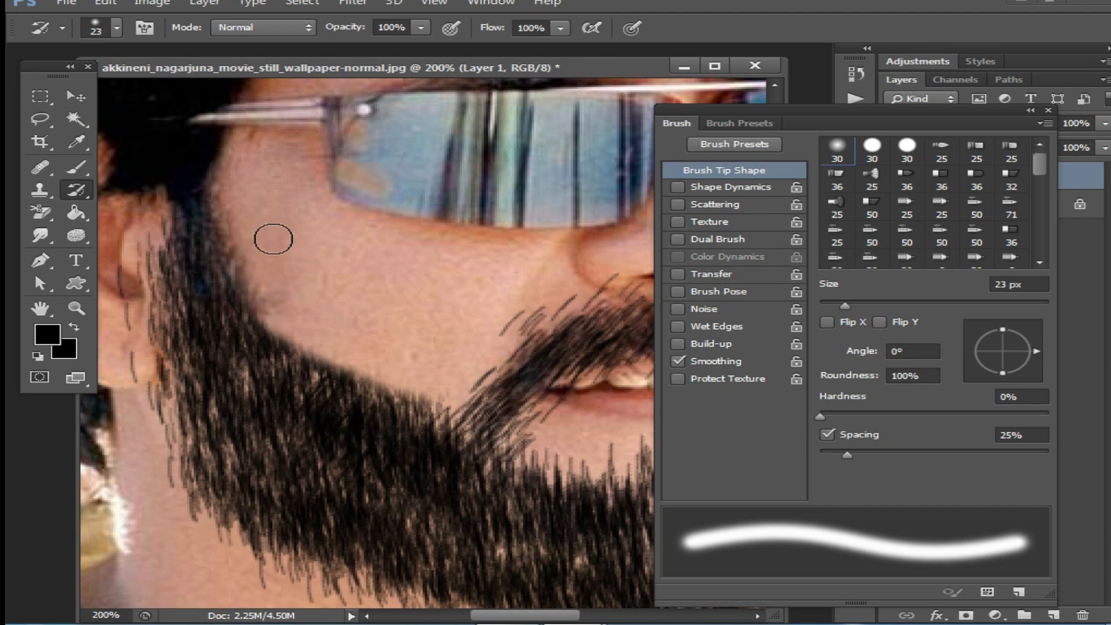
{"action": "left_click_drag", "start_coordinate": [321, 327], "coordinate": [370, 299]}
{"action": "key", "text": "ctrl+z"}
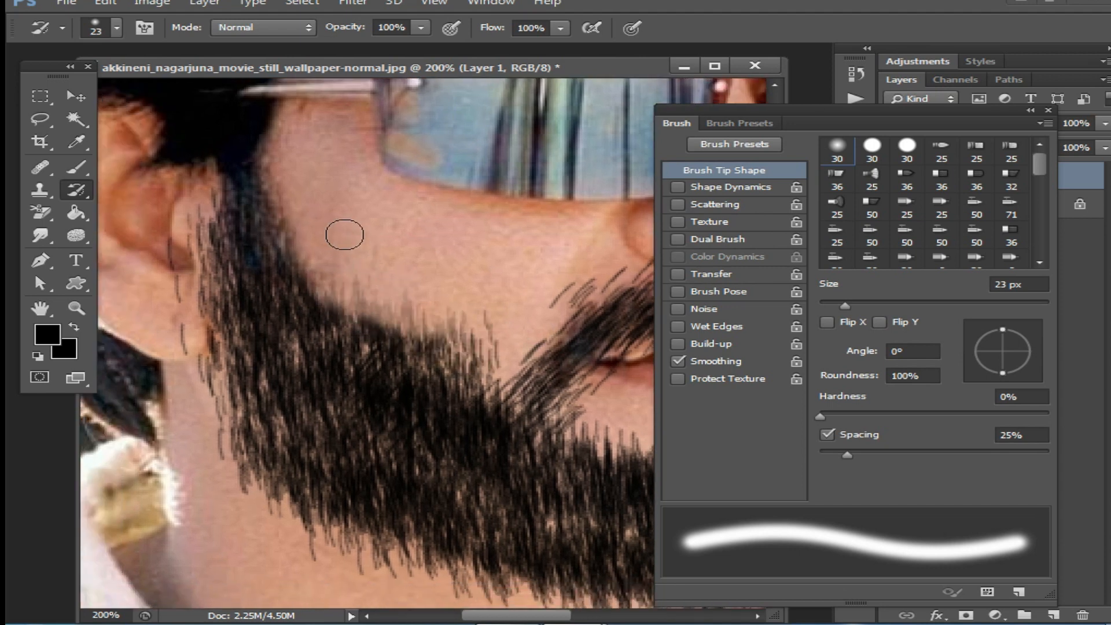
{"action": "mouse_move", "coordinate": [379, 295]}
{"action": "left_mouse_down"}
{"action": "mouse_move", "coordinate": [440, 330]}
{"action": "mouse_move", "coordinate": [467, 315]}
{"action": "left_mouse_up"}
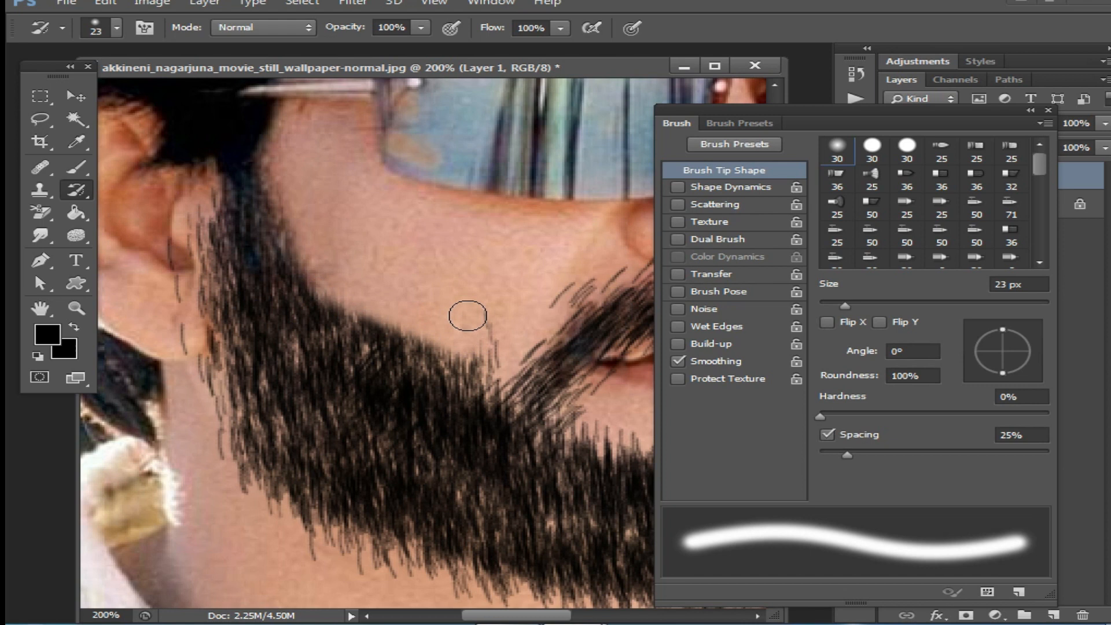
Step: Choose a soft round tip with Shape Dynamics at 35 px and clean up the beard's upper edge along the cheek
{"action": "right_click", "coordinate": [498, 275]}
{"action": "left_click", "coordinate": [603, 390]}
{"action": "right_click", "coordinate": [439, 260]}
{"action": "left_click", "coordinate": [500, 298]}
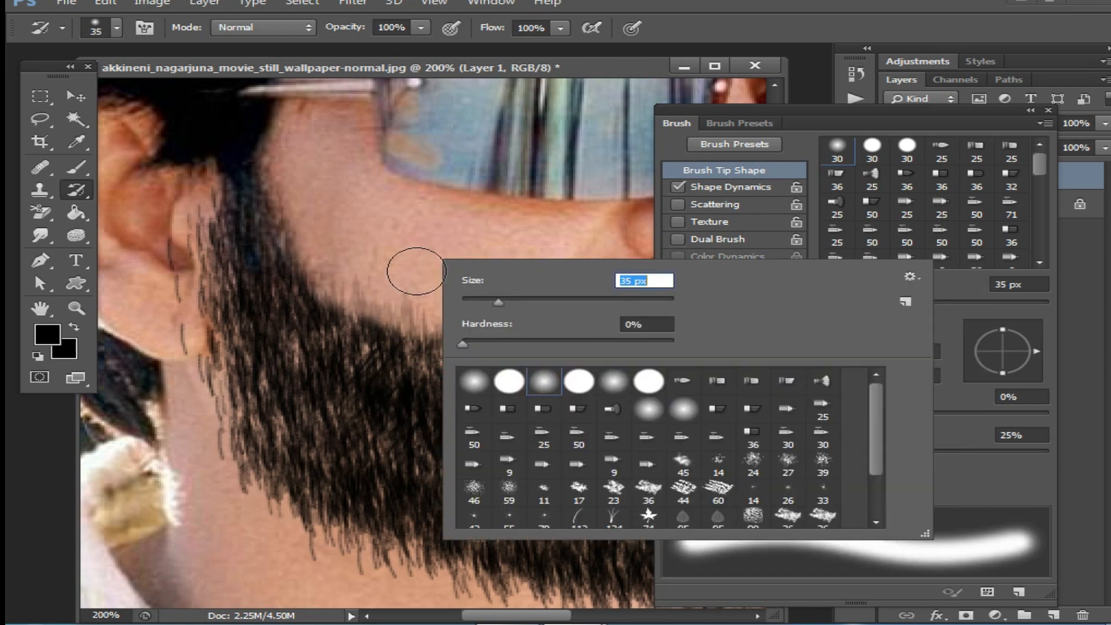
{"action": "left_click", "coordinate": [416, 270]}
{"action": "mouse_move", "coordinate": [432, 309]}
{"action": "left_mouse_down"}
{"action": "mouse_move", "coordinate": [465, 328]}
{"action": "mouse_move", "coordinate": [434, 322]}
{"action": "mouse_move", "coordinate": [377, 263]}
{"action": "mouse_move", "coordinate": [344, 259]}
{"action": "mouse_move", "coordinate": [482, 348]}
{"action": "mouse_move", "coordinate": [391, 295]}
{"action": "left_mouse_up"}
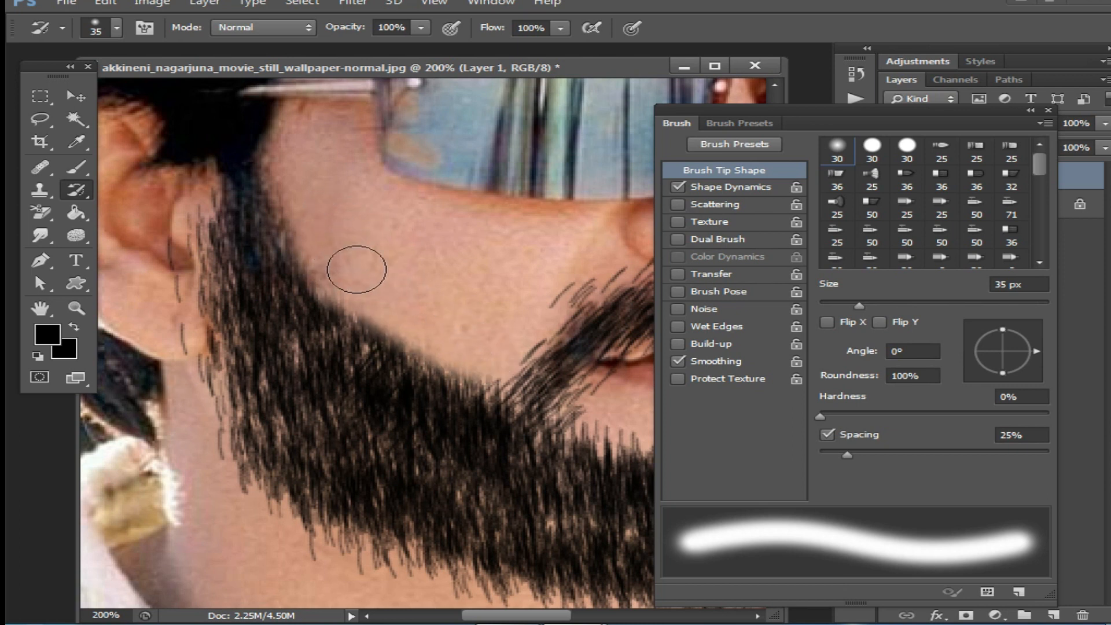
{"action": "key", "text": "ctrl+minus"}
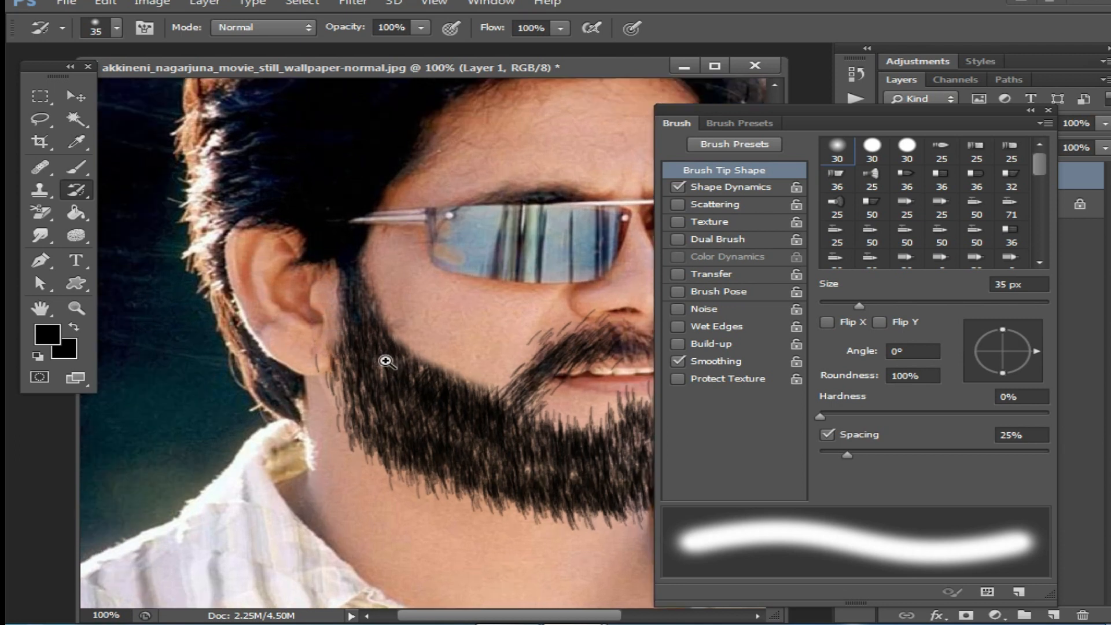
Step: Close the brush settings and trim the stray hairs along the beard's back edge beneath the ear and along the jaw
{"action": "key", "text": "ctrl+plus"}
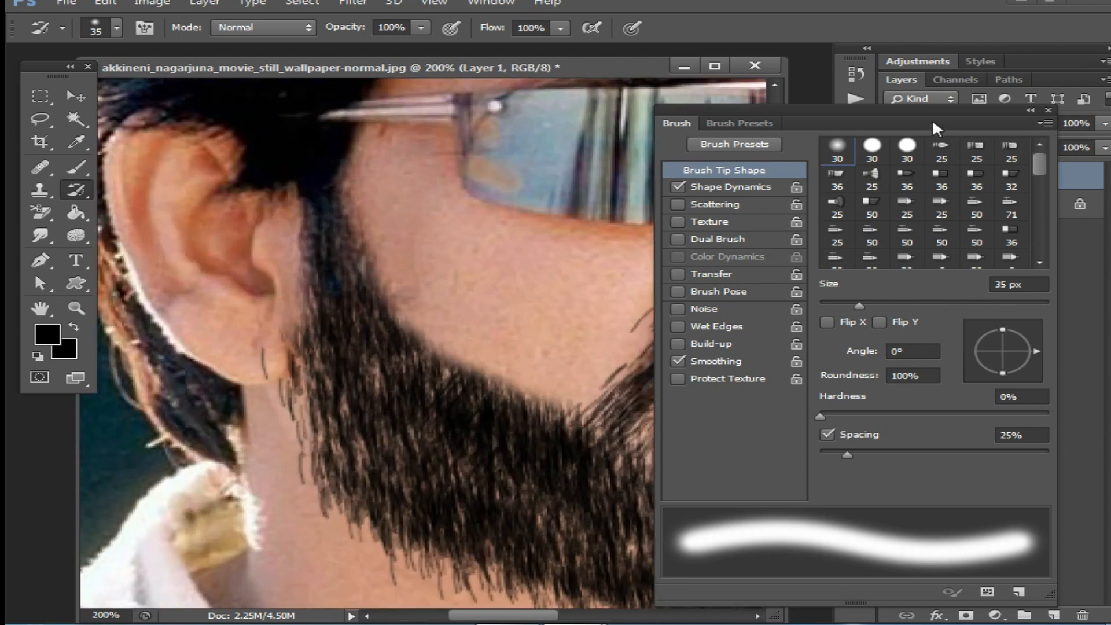
{"action": "left_click_drag", "start_coordinate": [931, 120], "coordinate": [880, 135]}
{"action": "key", "text": "F5"}
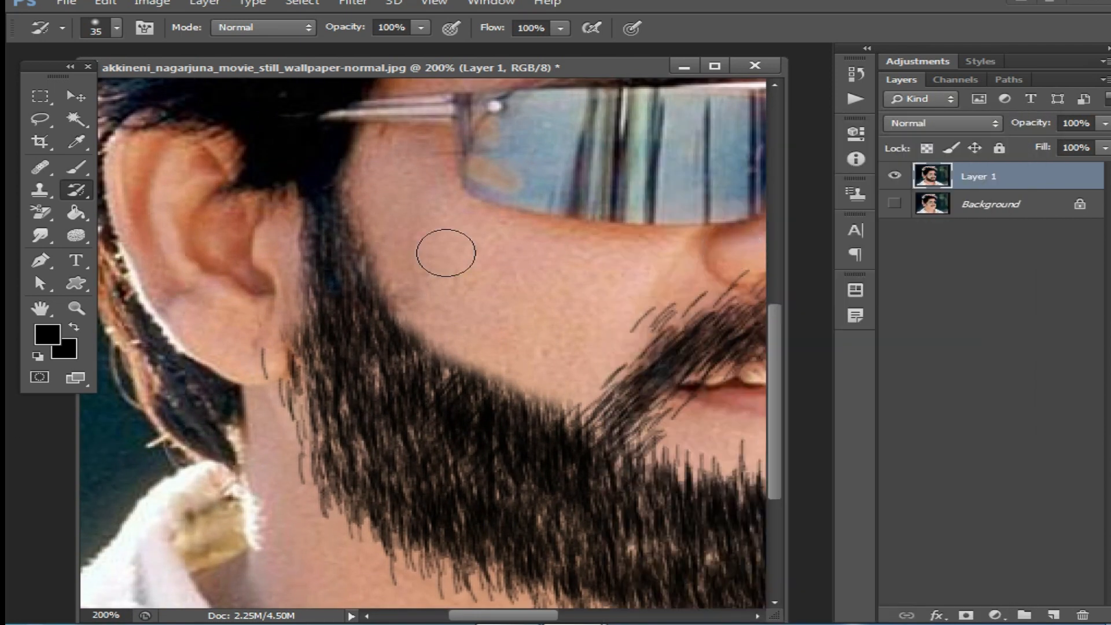
{"action": "mouse_move", "coordinate": [257, 350]}
{"action": "left_mouse_down"}
{"action": "mouse_move", "coordinate": [260, 339]}
{"action": "mouse_move", "coordinate": [276, 415]}
{"action": "mouse_move", "coordinate": [266, 423]}
{"action": "mouse_move", "coordinate": [307, 541]}
{"action": "left_mouse_up"}
{"action": "left_click", "coordinate": [389, 461], "text": "alt"}
{"action": "mouse_move", "coordinate": [434, 460]}
{"action": "left_mouse_down"}
{"action": "mouse_move", "coordinate": [348, 419]}
{"action": "mouse_move", "coordinate": [411, 332]}
{"action": "left_mouse_up"}
Step: Smooth the beard's lower edge under the chin and back along the jawline with the History Brush at 35 px
{"action": "left_click", "coordinate": [410, 429], "text": "ctrl"}
{"action": "mouse_move", "coordinate": [125, 370]}
{"action": "left_mouse_down"}
{"action": "mouse_move", "coordinate": [248, 457]}
{"action": "mouse_move", "coordinate": [162, 397]}
{"action": "mouse_move", "coordinate": [220, 443]}
{"action": "mouse_move", "coordinate": [415, 501]}
{"action": "mouse_move", "coordinate": [555, 522]}
{"action": "mouse_move", "coordinate": [615, 519]}
{"action": "mouse_move", "coordinate": [446, 503]}
{"action": "mouse_move", "coordinate": [235, 436]}
{"action": "mouse_move", "coordinate": [437, 502]}
{"action": "mouse_move", "coordinate": [650, 508]}
{"action": "mouse_move", "coordinate": [577, 510]}
{"action": "mouse_move", "coordinate": [698, 473]}
{"action": "mouse_move", "coordinate": [631, 470]}
{"action": "mouse_move", "coordinate": [726, 392]}
{"action": "mouse_move", "coordinate": [668, 431]}
{"action": "mouse_move", "coordinate": [730, 359]}
{"action": "left_mouse_up"}
{"action": "left_click_drag", "start_coordinate": [718, 393], "coordinate": [665, 431]}
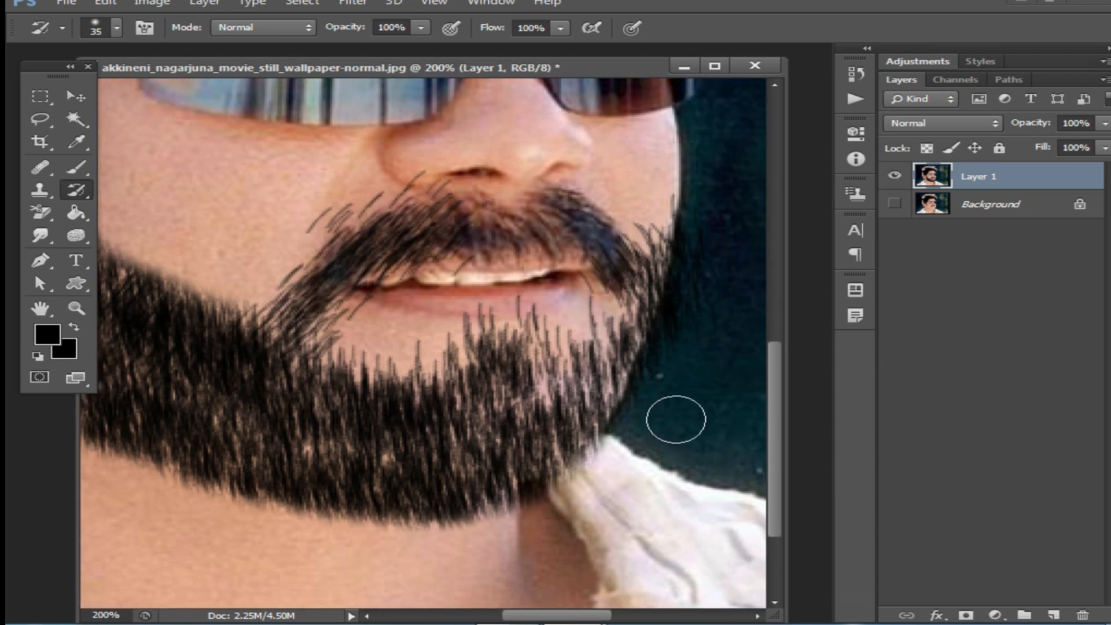
{"action": "mouse_move", "coordinate": [488, 567]}
{"action": "left_mouse_down"}
{"action": "mouse_move", "coordinate": [619, 487]}
{"action": "mouse_move", "coordinate": [572, 497]}
{"action": "mouse_move", "coordinate": [628, 485]}
{"action": "mouse_move", "coordinate": [668, 452]}
{"action": "left_mouse_up"}
{"action": "mouse_move", "coordinate": [517, 513]}
{"action": "left_mouse_down"}
{"action": "mouse_move", "coordinate": [463, 480]}
{"action": "mouse_move", "coordinate": [486, 474]}
{"action": "mouse_move", "coordinate": [463, 483]}
{"action": "mouse_move", "coordinate": [347, 470]}
{"action": "mouse_move", "coordinate": [301, 443]}
{"action": "left_mouse_up"}
{"action": "mouse_move", "coordinate": [331, 474]}
{"action": "left_mouse_down"}
{"action": "mouse_move", "coordinate": [404, 505]}
{"action": "mouse_move", "coordinate": [235, 442]}
{"action": "mouse_move", "coordinate": [174, 384]}
{"action": "mouse_move", "coordinate": [133, 323]}
{"action": "mouse_move", "coordinate": [117, 258]}
{"action": "left_mouse_up"}
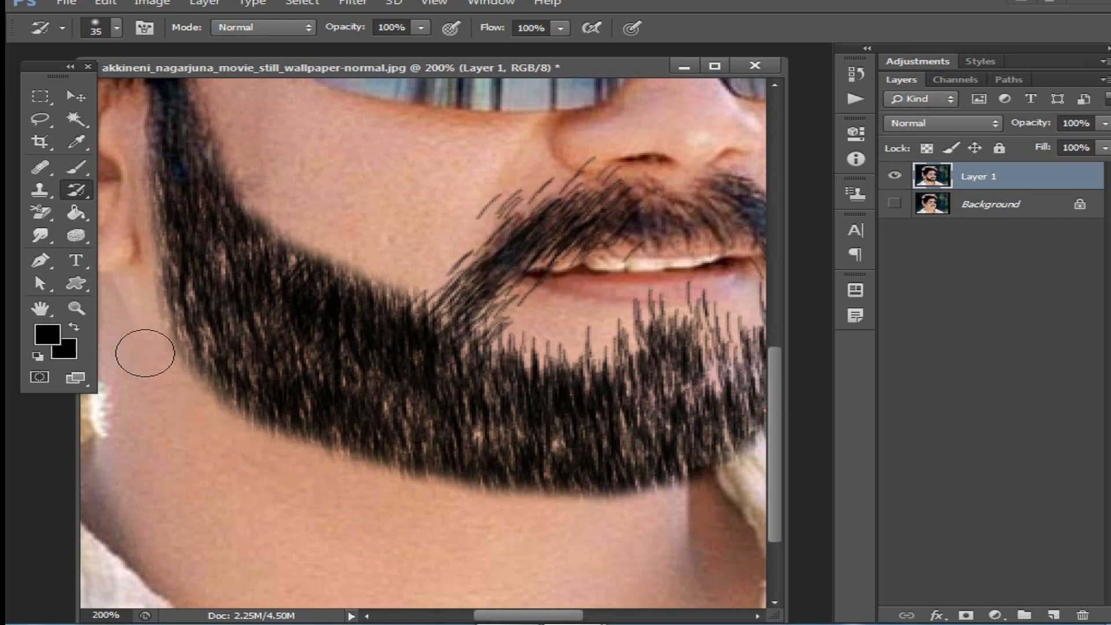
Step: Set the History Brush to 17 px and clear the hairs between the lower lip and beard, leaving a tuft mid-chin
{"action": "left_click", "coordinate": [417, 452], "text": "alt"}
{"action": "left_click_drag", "start_coordinate": [534, 362], "coordinate": [527, 396]}
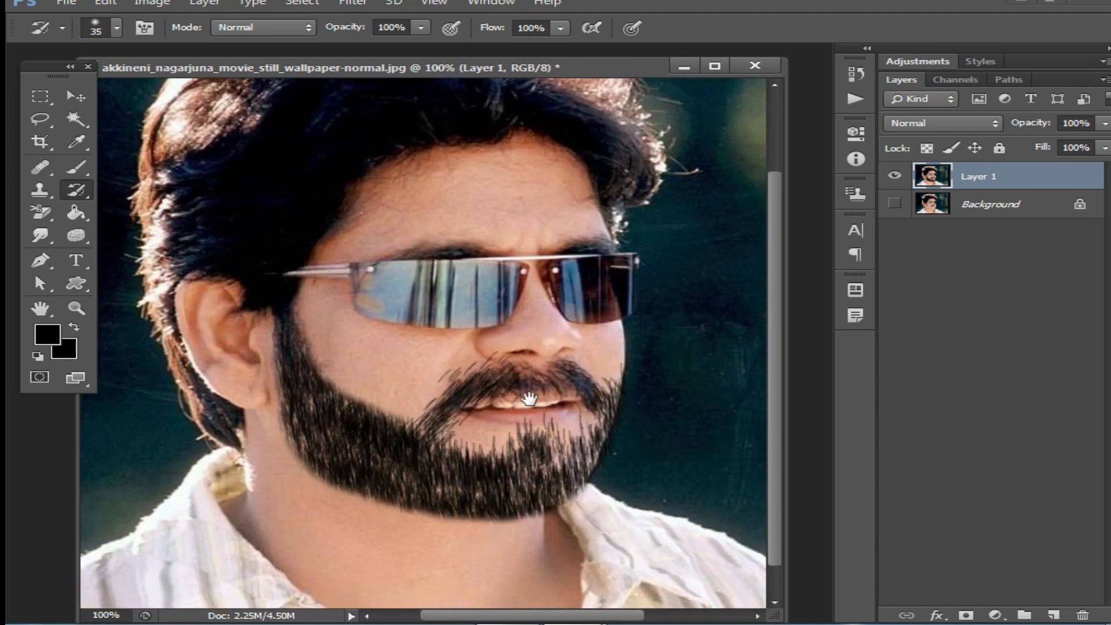
{"action": "left_click", "coordinate": [546, 436], "text": "ctrl"}
{"action": "left_click", "coordinate": [455, 401], "text": "ctrl"}
{"action": "left_click_drag", "start_coordinate": [453, 399], "coordinate": [482, 407]}
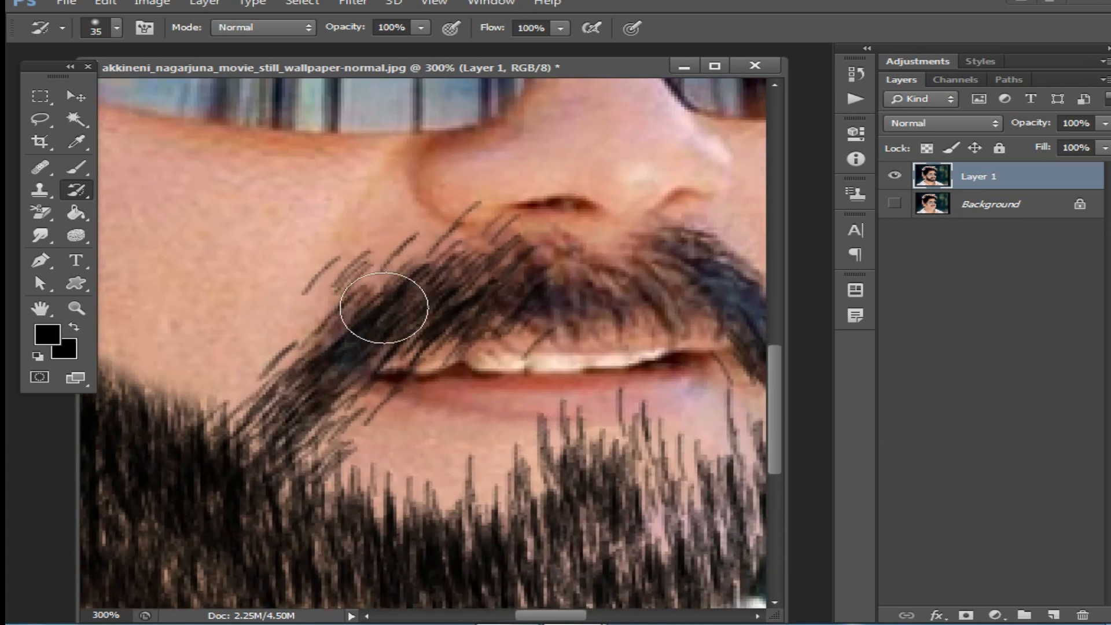
{"action": "right_click", "coordinate": [470, 275]}
{"action": "left_click", "coordinate": [514, 314]}
{"action": "left_click", "coordinate": [429, 421]}
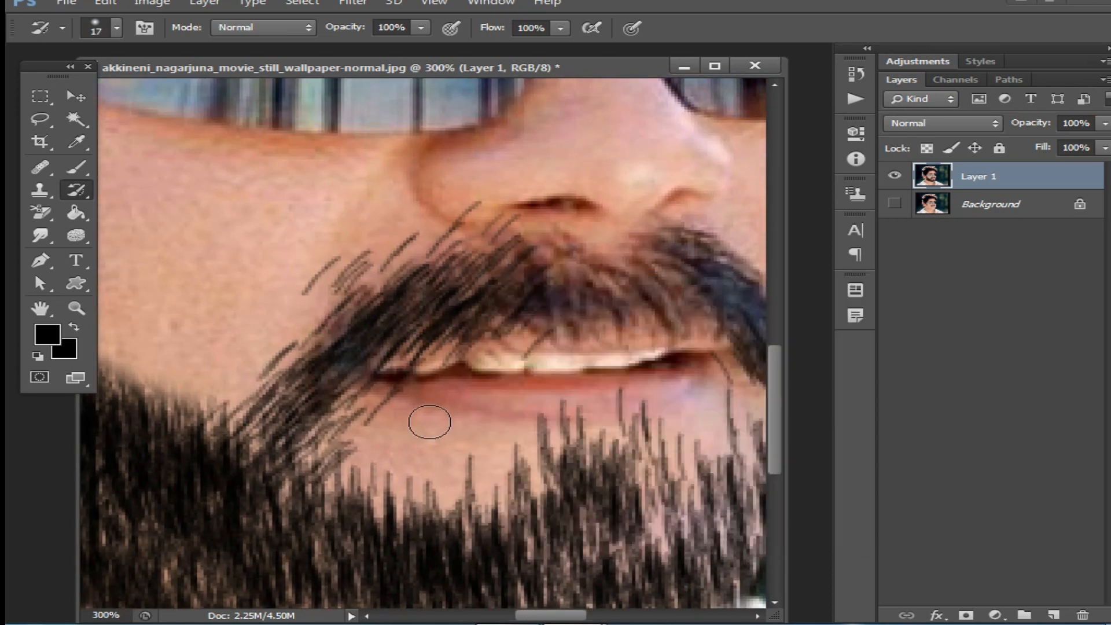
{"action": "left_click_drag", "start_coordinate": [526, 432], "coordinate": [509, 380]}
{"action": "mouse_move", "coordinate": [389, 362]}
{"action": "left_mouse_down"}
{"action": "mouse_move", "coordinate": [348, 365]}
{"action": "mouse_move", "coordinate": [310, 392]}
{"action": "mouse_move", "coordinate": [315, 404]}
{"action": "mouse_move", "coordinate": [387, 434]}
{"action": "mouse_move", "coordinate": [457, 441]}
{"action": "mouse_move", "coordinate": [503, 417]}
{"action": "mouse_move", "coordinate": [518, 369]}
{"action": "mouse_move", "coordinate": [427, 394]}
{"action": "mouse_move", "coordinate": [446, 431]}
{"action": "mouse_move", "coordinate": [509, 427]}
{"action": "mouse_move", "coordinate": [515, 390]}
{"action": "mouse_move", "coordinate": [585, 347]}
{"action": "mouse_move", "coordinate": [539, 356]}
{"action": "mouse_move", "coordinate": [442, 344]}
{"action": "left_mouse_up"}
{"action": "mouse_move", "coordinate": [523, 355]}
{"action": "left_mouse_down"}
{"action": "mouse_move", "coordinate": [540, 392]}
{"action": "mouse_move", "coordinate": [557, 395]}
{"action": "mouse_move", "coordinate": [595, 379]}
{"action": "mouse_move", "coordinate": [607, 335]}
{"action": "mouse_move", "coordinate": [601, 358]}
{"action": "mouse_move", "coordinate": [553, 385]}
{"action": "mouse_move", "coordinate": [545, 406]}
{"action": "mouse_move", "coordinate": [589, 394]}
{"action": "mouse_move", "coordinate": [613, 354]}
{"action": "mouse_move", "coordinate": [573, 383]}
{"action": "mouse_move", "coordinate": [381, 403]}
{"action": "mouse_move", "coordinate": [386, 436]}
{"action": "mouse_move", "coordinate": [352, 431]}
{"action": "mouse_move", "coordinate": [516, 388]}
{"action": "mouse_move", "coordinate": [525, 352]}
{"action": "mouse_move", "coordinate": [417, 347]}
{"action": "mouse_move", "coordinate": [511, 344]}
{"action": "mouse_move", "coordinate": [437, 350]}
{"action": "mouse_move", "coordinate": [475, 336]}
{"action": "mouse_move", "coordinate": [541, 371]}
{"action": "mouse_move", "coordinate": [547, 391]}
{"action": "mouse_move", "coordinate": [609, 395]}
{"action": "mouse_move", "coordinate": [637, 349]}
{"action": "mouse_move", "coordinate": [579, 383]}
{"action": "mouse_move", "coordinate": [615, 354]}
{"action": "mouse_move", "coordinate": [553, 397]}
{"action": "left_mouse_up"}
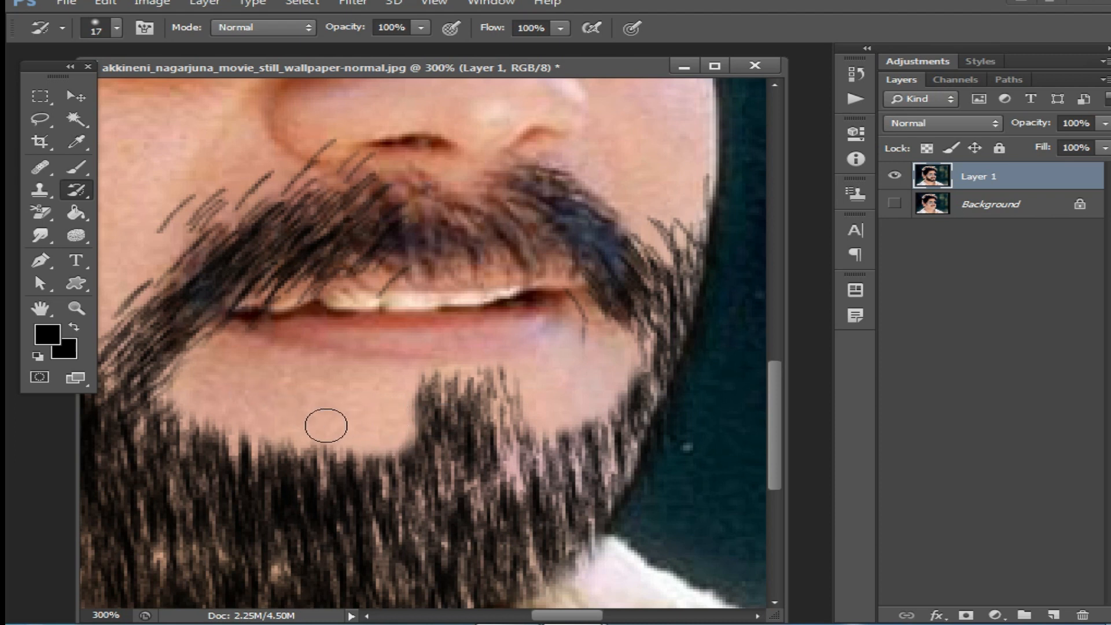
{"action": "left_click_drag", "start_coordinate": [223, 387], "coordinate": [262, 405]}
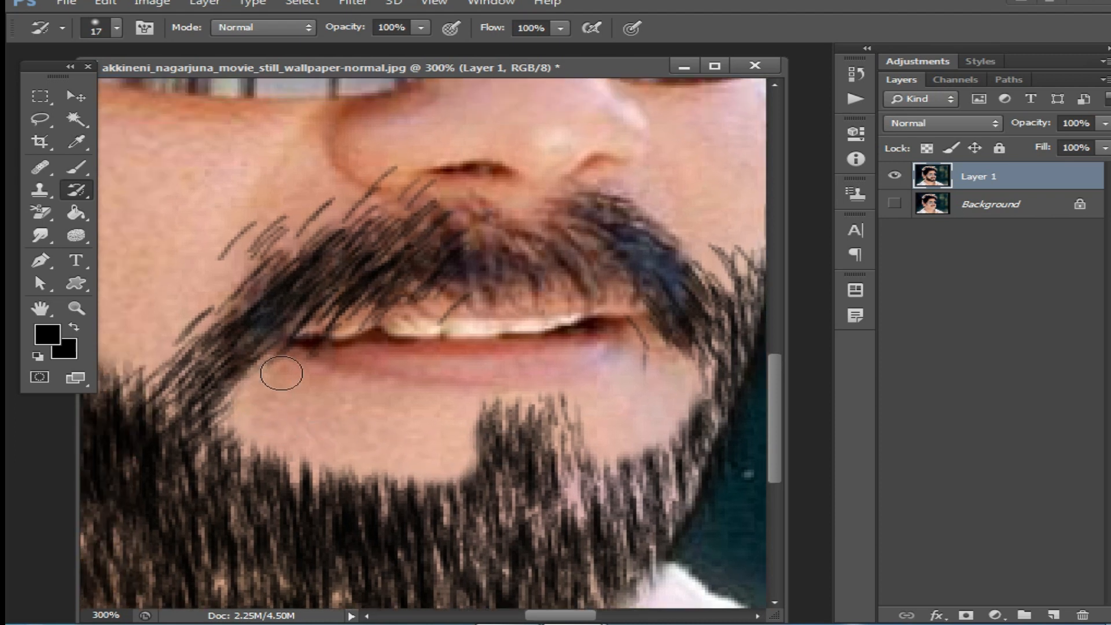
Step: Trim the stray hairs around the moustache's near end and along its upper edge
{"action": "left_click_drag", "start_coordinate": [295, 339], "coordinate": [416, 347]}
{"action": "mouse_move", "coordinate": [367, 225]}
{"action": "left_mouse_down"}
{"action": "mouse_move", "coordinate": [380, 206]}
{"action": "mouse_move", "coordinate": [292, 251]}
{"action": "mouse_move", "coordinate": [471, 179]}
{"action": "mouse_move", "coordinate": [323, 255]}
{"action": "mouse_move", "coordinate": [347, 245]}
{"action": "mouse_move", "coordinate": [262, 373]}
{"action": "mouse_move", "coordinate": [298, 300]}
{"action": "mouse_move", "coordinate": [390, 206]}
{"action": "mouse_move", "coordinate": [511, 178]}
{"action": "mouse_move", "coordinate": [509, 191]}
{"action": "mouse_move", "coordinate": [400, 218]}
{"action": "left_mouse_up"}
{"action": "mouse_move", "coordinate": [312, 292]}
{"action": "left_mouse_down"}
{"action": "mouse_move", "coordinate": [395, 224]}
{"action": "mouse_move", "coordinate": [380, 230]}
{"action": "mouse_move", "coordinate": [543, 203]}
{"action": "mouse_move", "coordinate": [408, 216]}
{"action": "mouse_move", "coordinate": [327, 272]}
{"action": "left_mouse_up"}
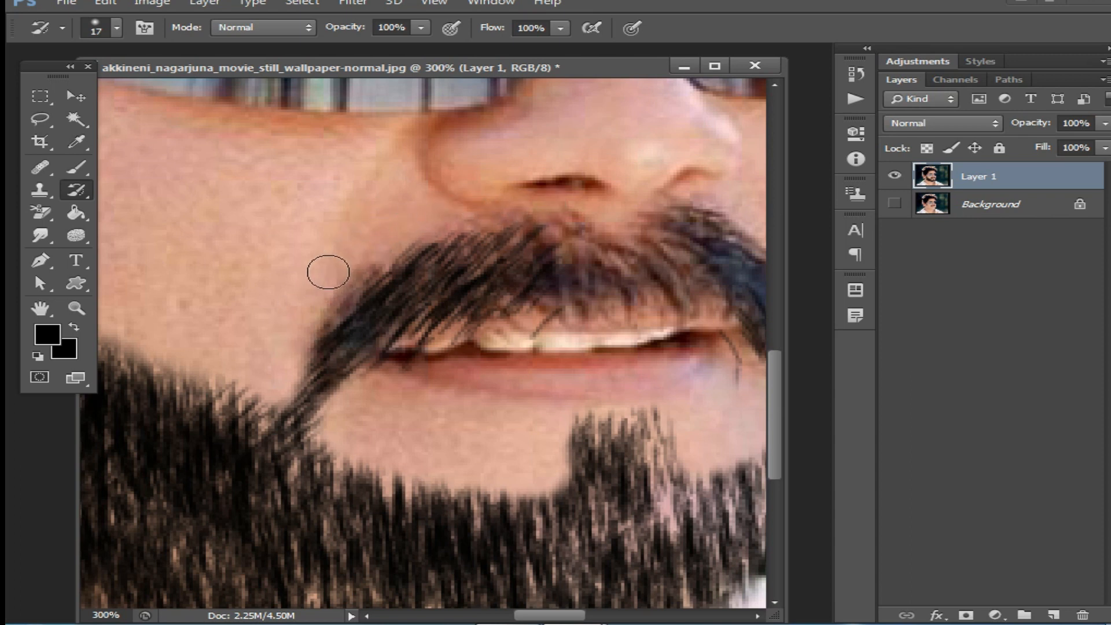
Step: Remove the stray hairs at the beard's top on the far cheek, refining the edge with a 7 px tip
{"action": "left_click_drag", "start_coordinate": [642, 237], "coordinate": [355, 281]}
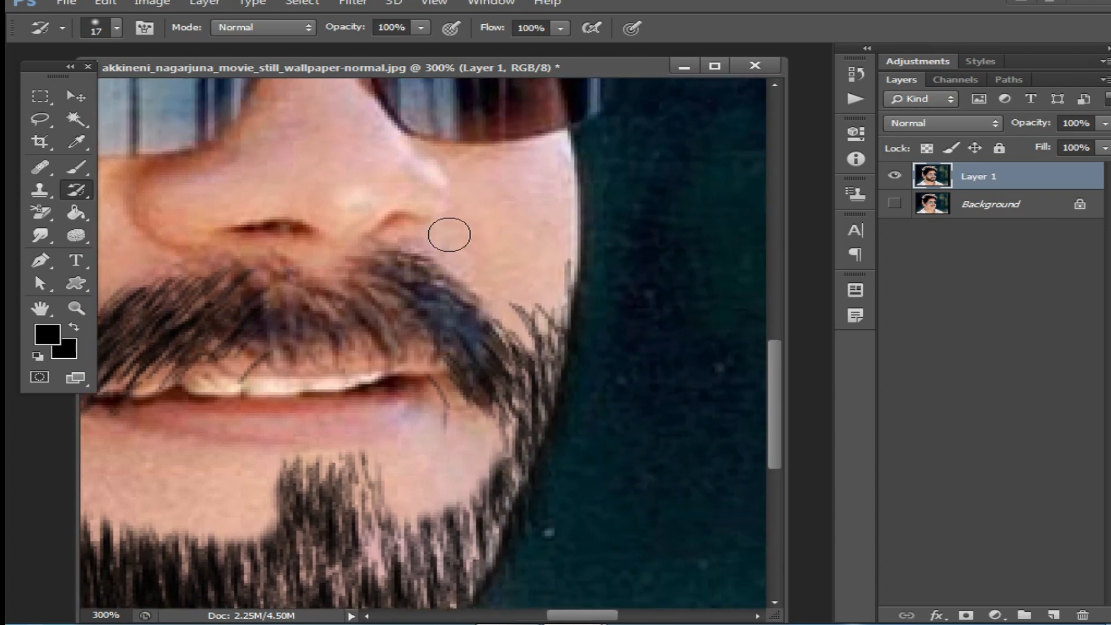
{"action": "mouse_move", "coordinate": [523, 280]}
{"action": "left_mouse_down"}
{"action": "mouse_move", "coordinate": [535, 314]}
{"action": "mouse_move", "coordinate": [544, 270]}
{"action": "mouse_move", "coordinate": [555, 271]}
{"action": "mouse_move", "coordinate": [544, 342]}
{"action": "left_mouse_up"}
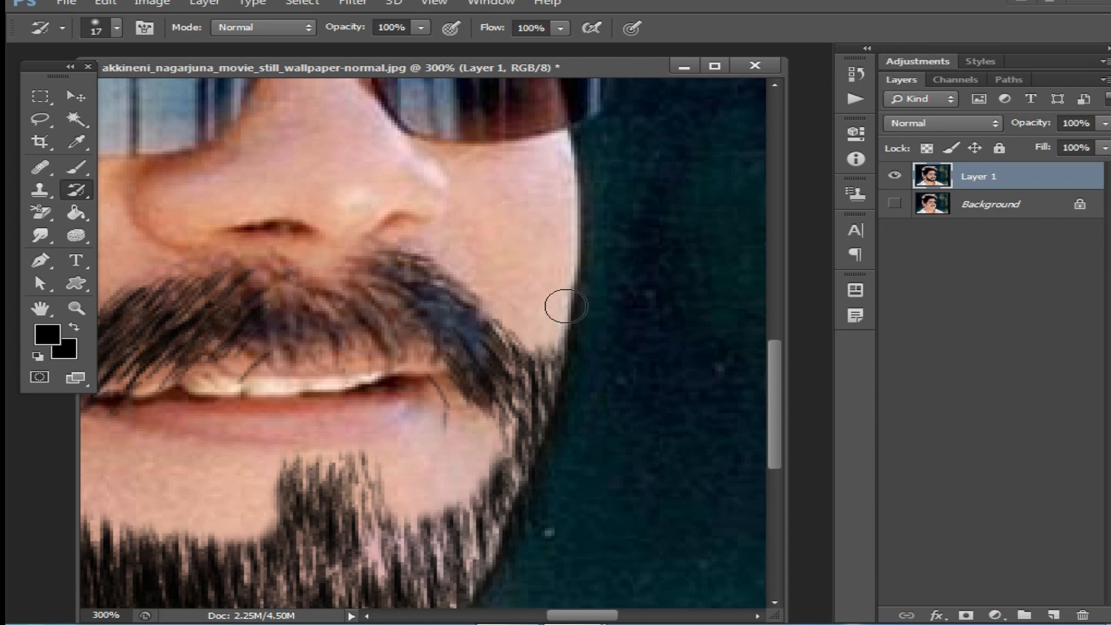
{"action": "right_click", "coordinate": [568, 305]}
{"action": "left_click_drag", "start_coordinate": [615, 346], "coordinate": [601, 346]}
{"action": "left_click", "coordinate": [543, 351]}
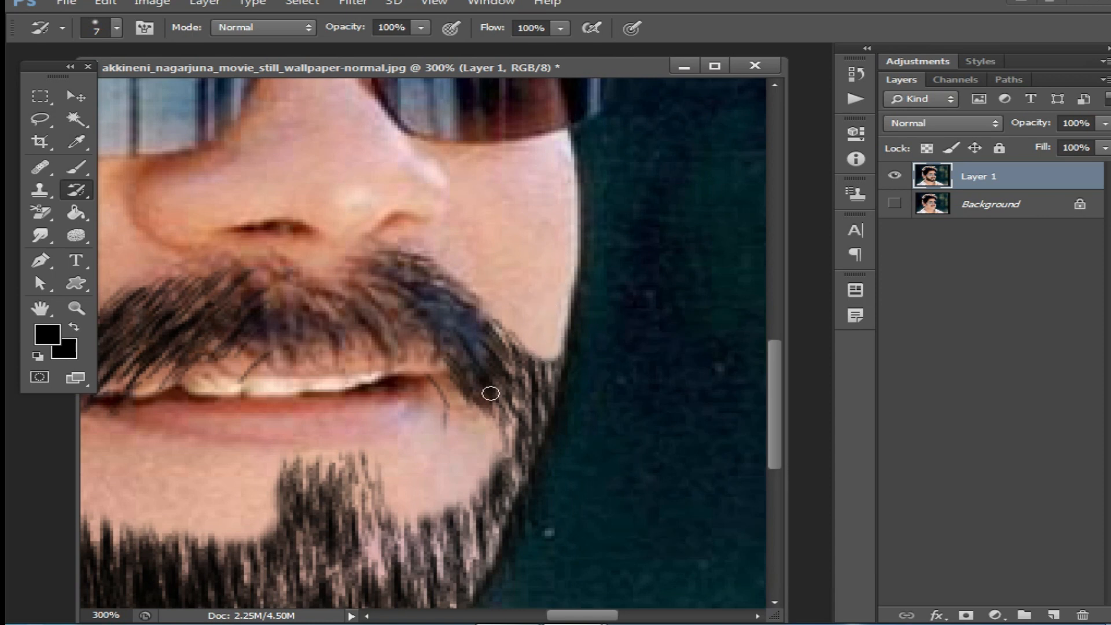
Step: Set the History Brush to 15 px and clean up the moustache edges, far mouth corner and chin tuft, undoing one stray stroke
{"action": "right_click", "coordinate": [506, 393]}
{"action": "left_click", "coordinate": [548, 383]}
{"action": "key", "text": "space"}
{"action": "left_click", "coordinate": [390, 359]}
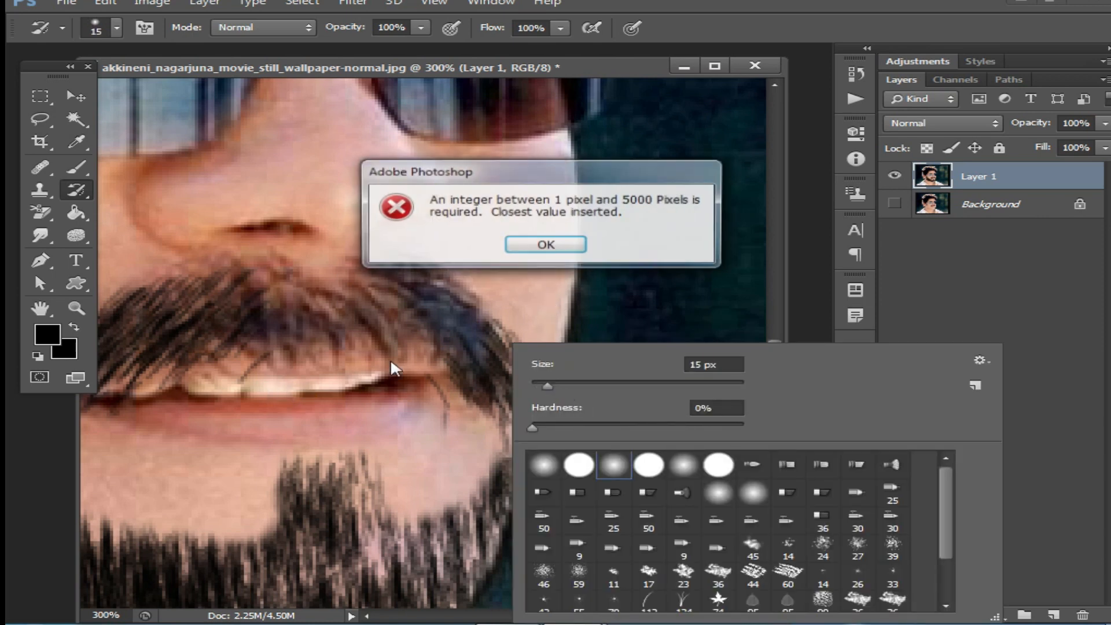
{"action": "left_click", "coordinate": [543, 245]}
{"action": "left_click_drag", "start_coordinate": [315, 425], "coordinate": [421, 376]}
{"action": "mouse_move", "coordinate": [225, 376]}
{"action": "left_mouse_down"}
{"action": "mouse_move", "coordinate": [235, 344]}
{"action": "mouse_move", "coordinate": [208, 378]}
{"action": "mouse_move", "coordinate": [251, 324]}
{"action": "mouse_move", "coordinate": [351, 317]}
{"action": "mouse_move", "coordinate": [281, 334]}
{"action": "mouse_move", "coordinate": [332, 331]}
{"action": "mouse_move", "coordinate": [350, 341]}
{"action": "mouse_move", "coordinate": [246, 346]}
{"action": "mouse_move", "coordinate": [370, 321]}
{"action": "mouse_move", "coordinate": [318, 315]}
{"action": "mouse_move", "coordinate": [258, 338]}
{"action": "mouse_move", "coordinate": [233, 365]}
{"action": "mouse_move", "coordinate": [245, 333]}
{"action": "mouse_move", "coordinate": [199, 376]}
{"action": "mouse_move", "coordinate": [224, 339]}
{"action": "left_mouse_up"}
{"action": "key", "text": "ctrl+z"}
{"action": "mouse_move", "coordinate": [183, 384]}
{"action": "left_mouse_down"}
{"action": "mouse_move", "coordinate": [247, 318]}
{"action": "mouse_move", "coordinate": [353, 303]}
{"action": "mouse_move", "coordinate": [421, 314]}
{"action": "left_mouse_up"}
{"action": "mouse_move", "coordinate": [541, 314]}
{"action": "left_mouse_down"}
{"action": "mouse_move", "coordinate": [558, 332]}
{"action": "mouse_move", "coordinate": [536, 334]}
{"action": "mouse_move", "coordinate": [605, 364]}
{"action": "mouse_move", "coordinate": [587, 378]}
{"action": "left_mouse_up"}
{"action": "mouse_move", "coordinate": [616, 253]}
{"action": "left_mouse_down"}
{"action": "mouse_move", "coordinate": [639, 306]}
{"action": "mouse_move", "coordinate": [681, 321]}
{"action": "mouse_move", "coordinate": [657, 312]}
{"action": "mouse_move", "coordinate": [667, 323]}
{"action": "mouse_move", "coordinate": [676, 306]}
{"action": "mouse_move", "coordinate": [647, 314]}
{"action": "mouse_move", "coordinate": [676, 352]}
{"action": "left_mouse_up"}
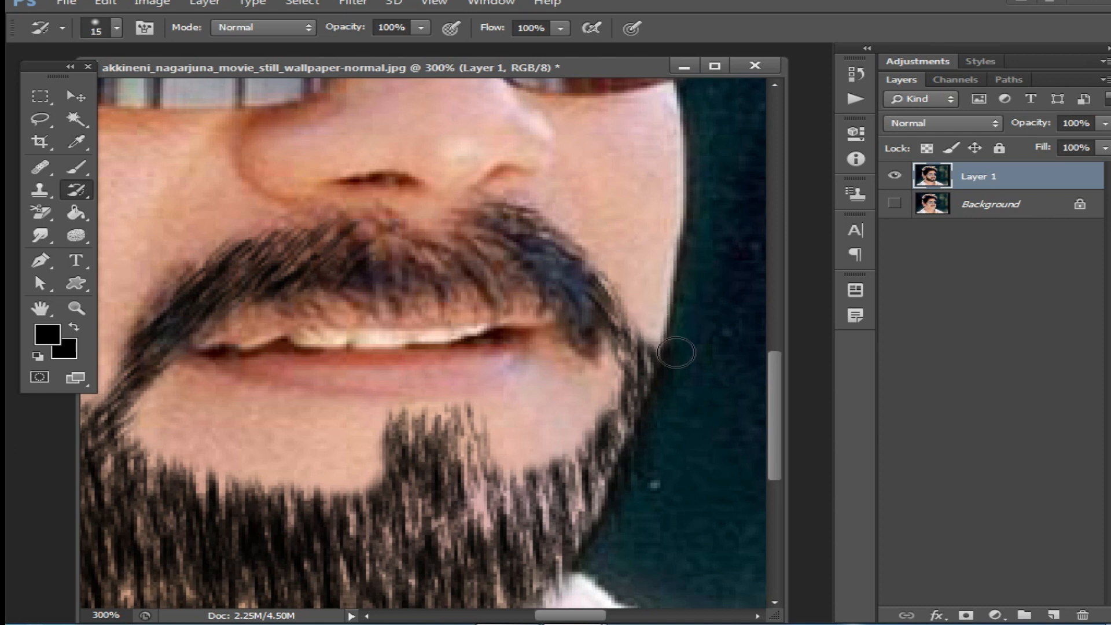
{"action": "mouse_move", "coordinate": [586, 391]}
{"action": "left_mouse_down"}
{"action": "mouse_move", "coordinate": [562, 440]}
{"action": "mouse_move", "coordinate": [541, 447]}
{"action": "mouse_move", "coordinate": [516, 402]}
{"action": "mouse_move", "coordinate": [499, 418]}
{"action": "mouse_move", "coordinate": [373, 408]}
{"action": "mouse_move", "coordinate": [363, 463]}
{"action": "left_mouse_up"}
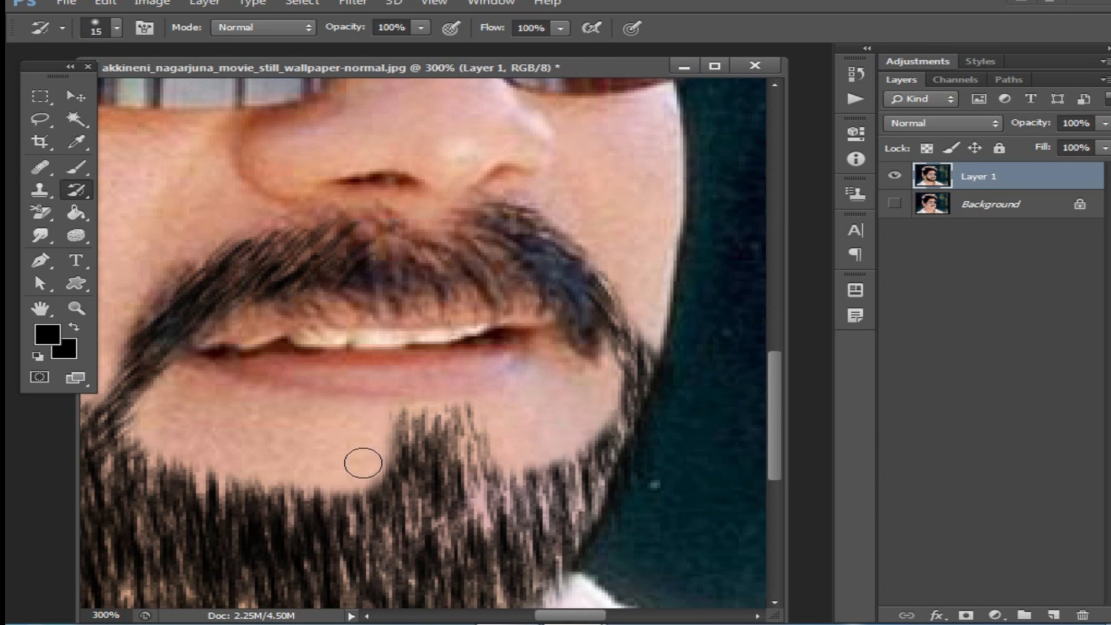
Step: Trim the remaining stray hairs along the sideburn's edge in front of the ear
{"action": "scroll", "coordinate": [503, 347], "scroll_direction": "down", "scroll_amount": 1}
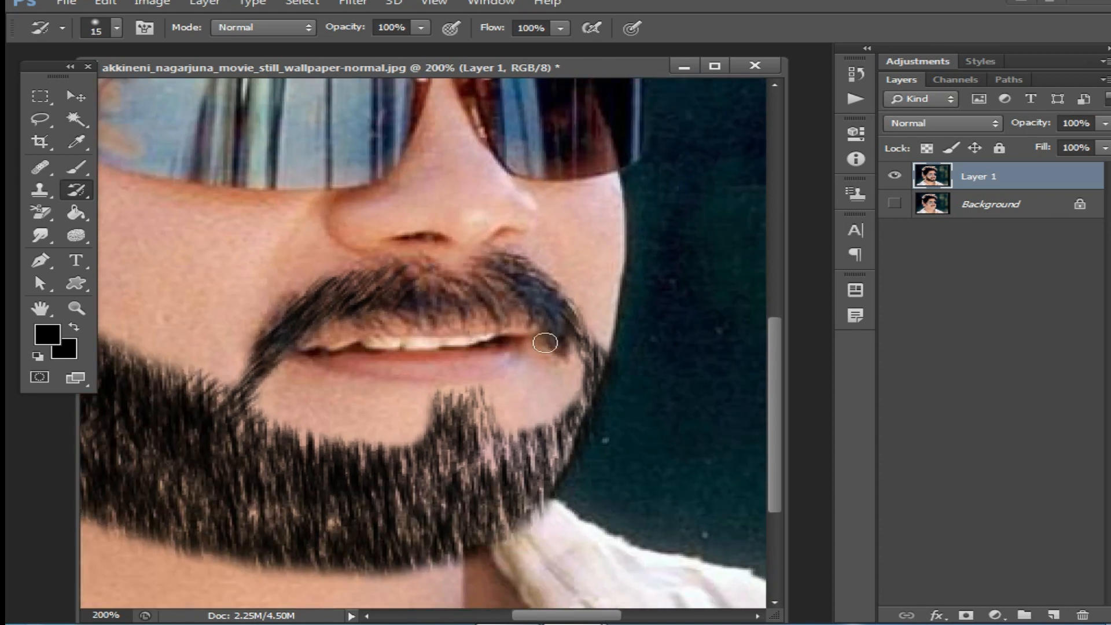
{"action": "scroll", "coordinate": [252, 311], "scroll_direction": "down", "scroll_amount": 3}
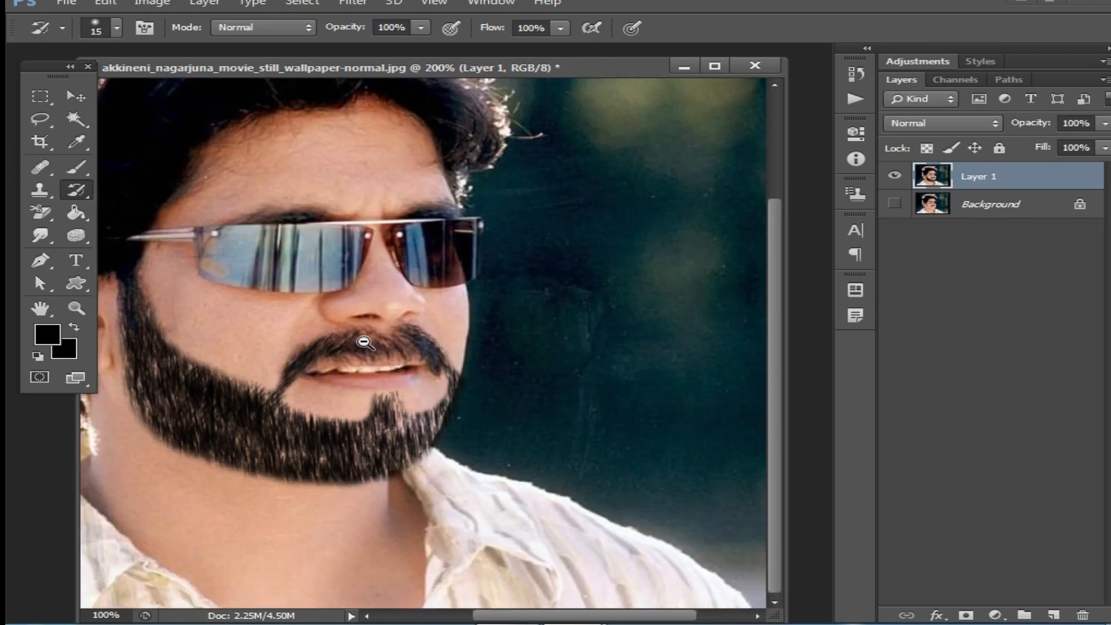
{"action": "left_click", "coordinate": [385, 431], "text": "ctrl"}
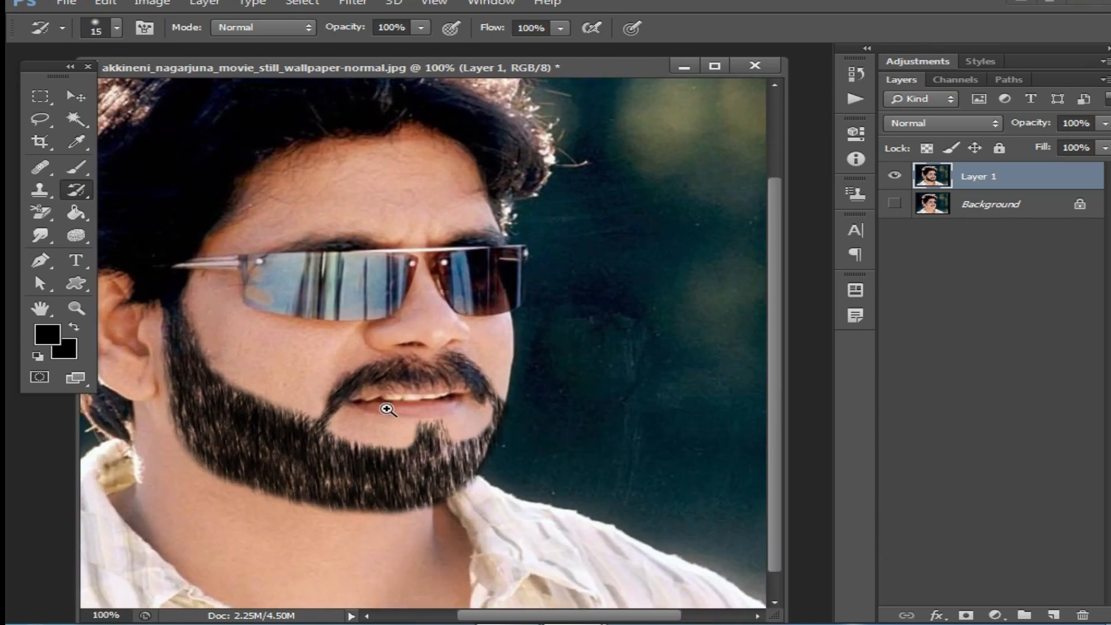
{"action": "left_click", "coordinate": [369, 370], "text": "ctrl"}
{"action": "left_click_drag", "start_coordinate": [162, 384], "coordinate": [518, 332]}
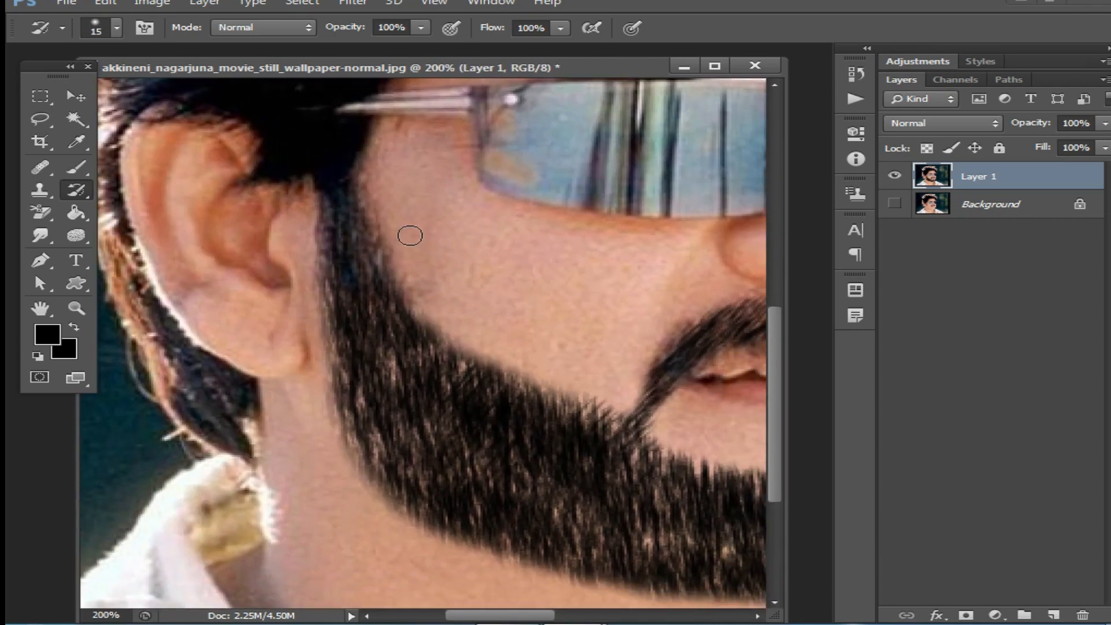
{"action": "left_click_drag", "start_coordinate": [305, 218], "coordinate": [315, 405]}
Step: Show the Background layer and toggle Layer 1's visibility to compare the bearded face with the original
{"action": "left_click", "coordinate": [409, 336], "text": "alt"}
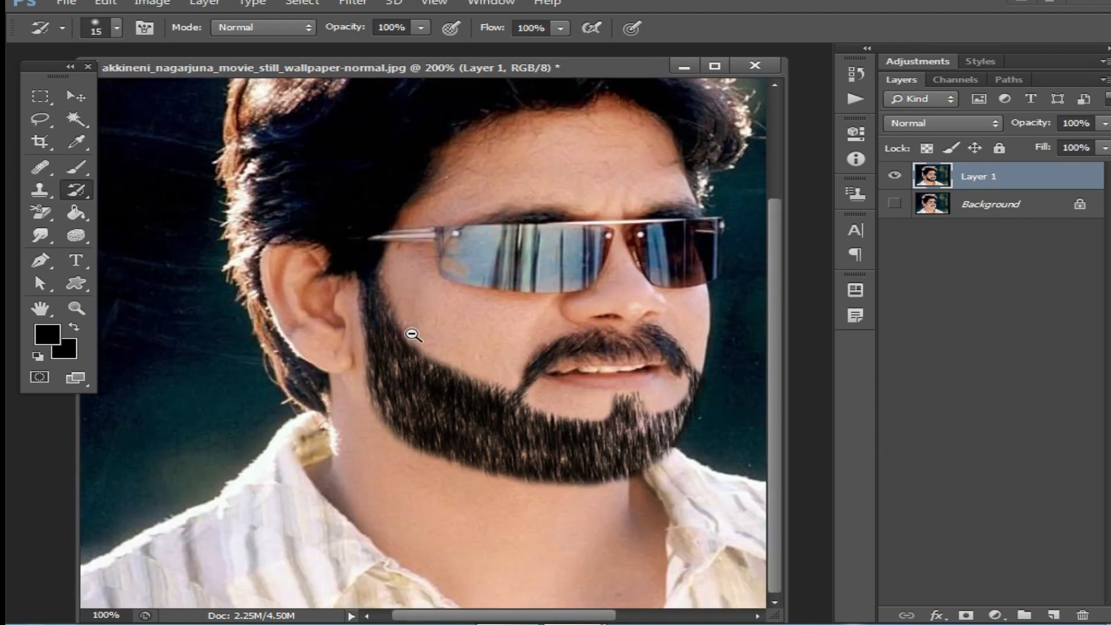
{"action": "left_click", "coordinate": [421, 338], "text": "alt"}
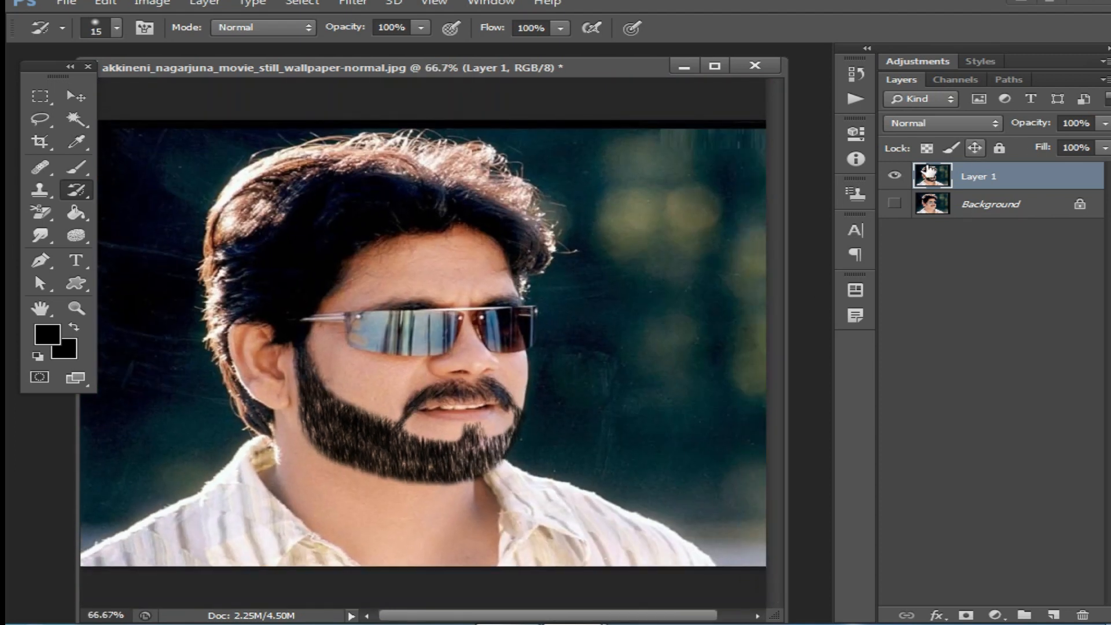
{"action": "left_click", "coordinate": [894, 175]}
{"action": "left_click", "coordinate": [894, 203]}
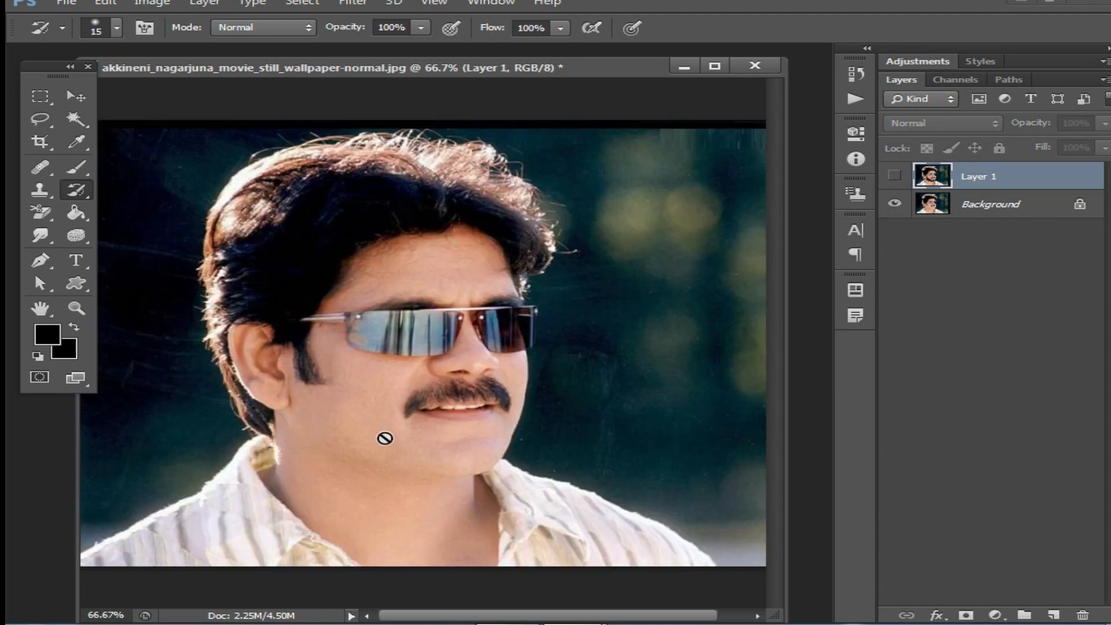
{"action": "left_click", "coordinate": [895, 176]}
{"action": "left_click", "coordinate": [895, 176]}
{"action": "left_click", "coordinate": [895, 176]}
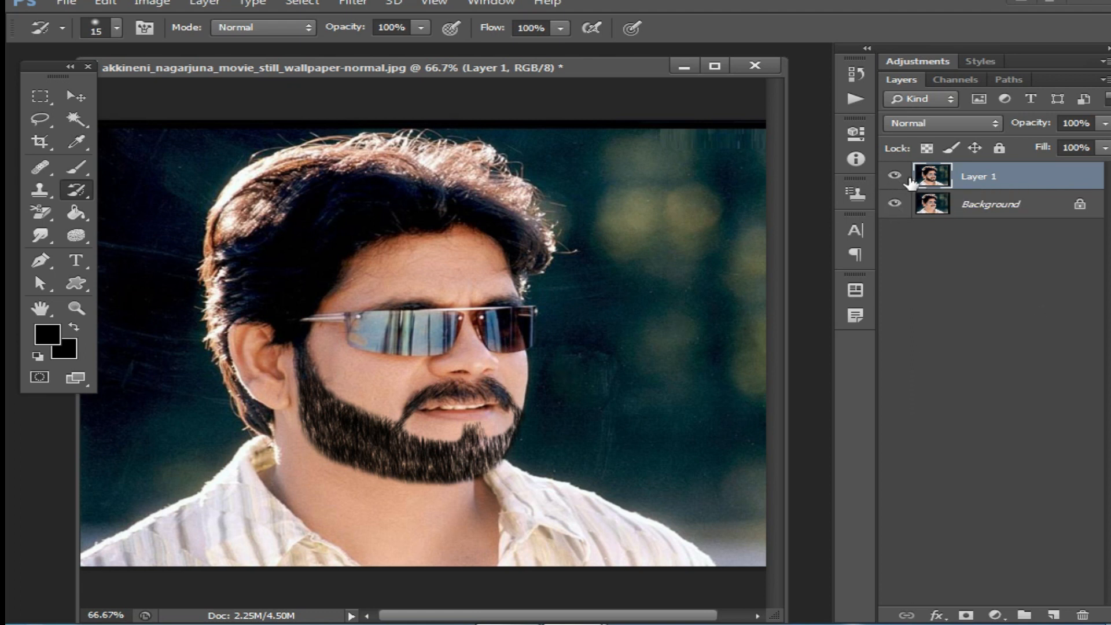
Step: Switch to the Brush tool with the 16 px hair tip and paint extra strokes to fill gaps in the beard
{"action": "left_click", "coordinate": [442, 415], "text": "ctrl"}
{"action": "left_click", "coordinate": [441, 416], "text": "ctrl"}
{"action": "left_click_drag", "start_coordinate": [442, 415], "coordinate": [522, 293]}
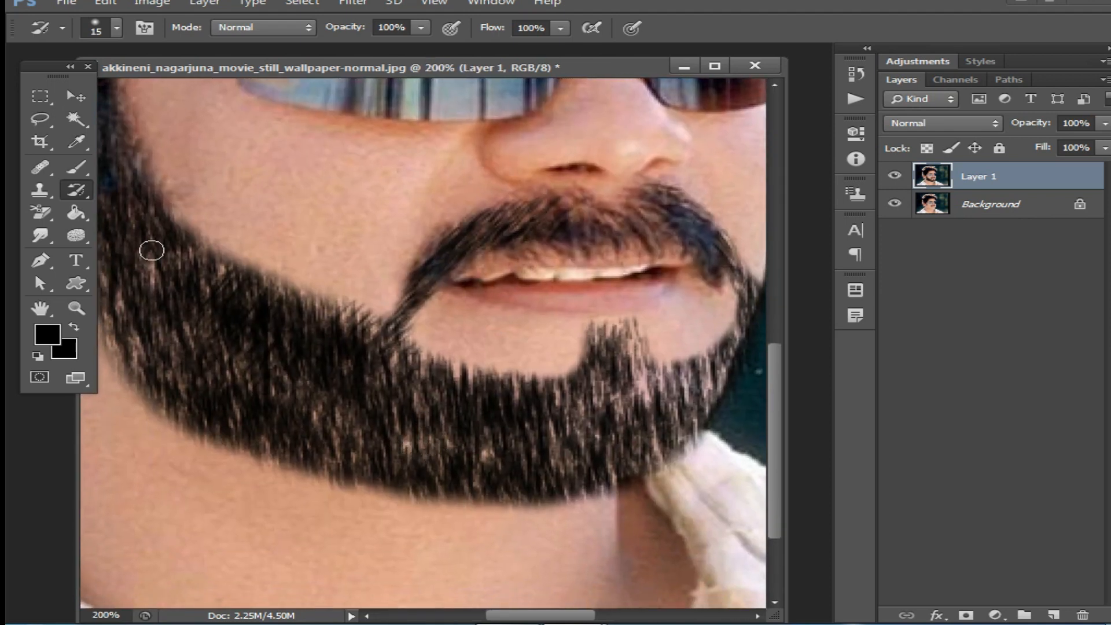
{"action": "key", "text": "b"}
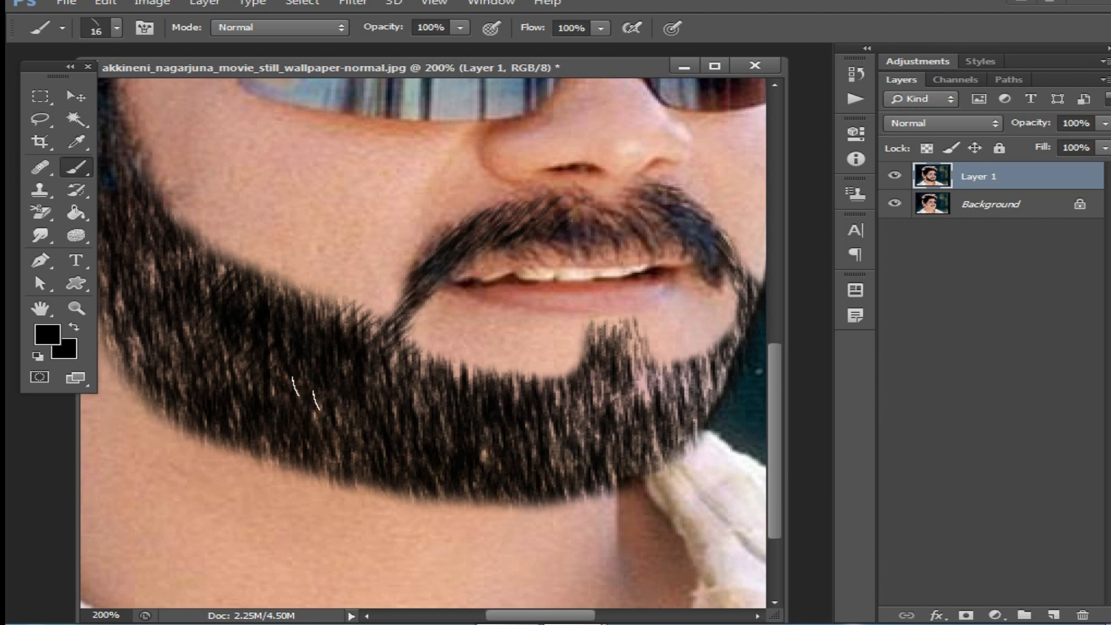
{"action": "left_click_drag", "start_coordinate": [255, 379], "coordinate": [358, 445]}
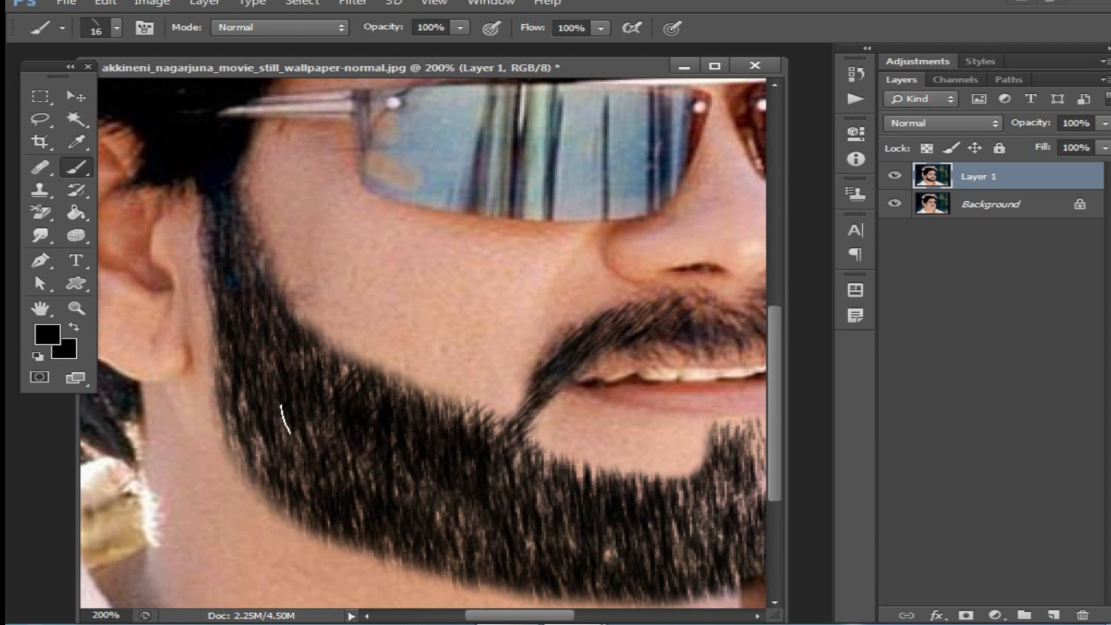
{"action": "left_click_drag", "start_coordinate": [567, 525], "coordinate": [483, 481]}
{"action": "mouse_move", "coordinate": [586, 495]}
{"action": "left_mouse_down"}
{"action": "mouse_move", "coordinate": [679, 455]}
{"action": "mouse_move", "coordinate": [606, 467]}
{"action": "left_mouse_up"}
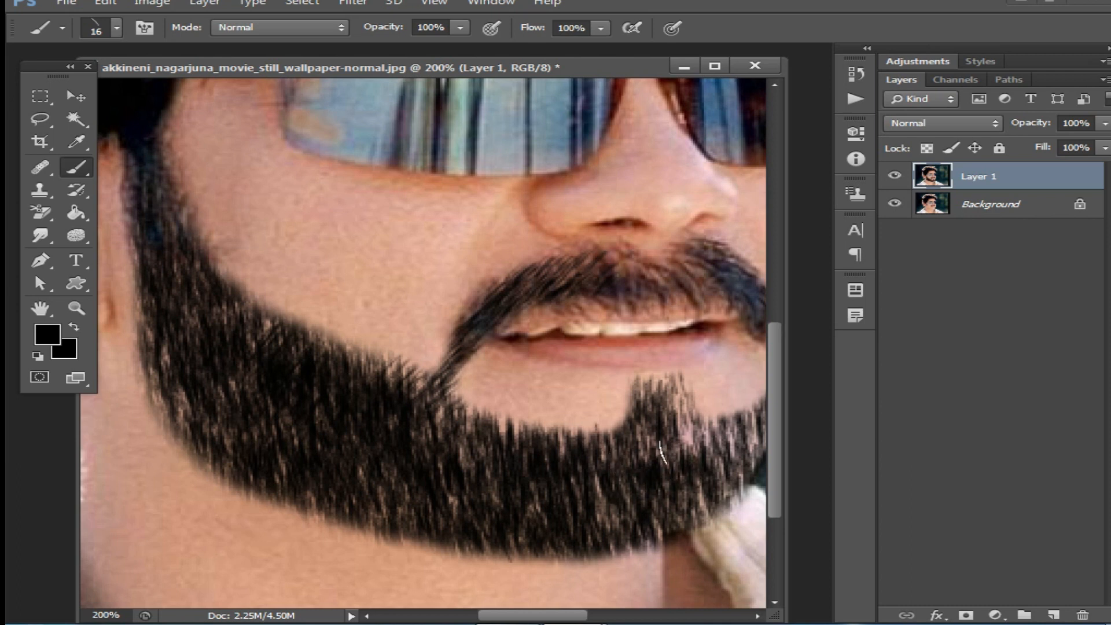
Step: Paint fine hairs into the chin tuft with a 9 px hair tip, undo the last stroke, and trim the tuft's top with the History Brush
{"action": "right_click", "coordinate": [662, 451]}
{"action": "left_click_drag", "start_coordinate": [664, 386], "coordinate": [658, 386]}
{"action": "left_click", "coordinate": [598, 382]}
{"action": "left_click", "coordinate": [664, 386]}
{"action": "left_click_drag", "start_coordinate": [643, 380], "coordinate": [639, 361]}
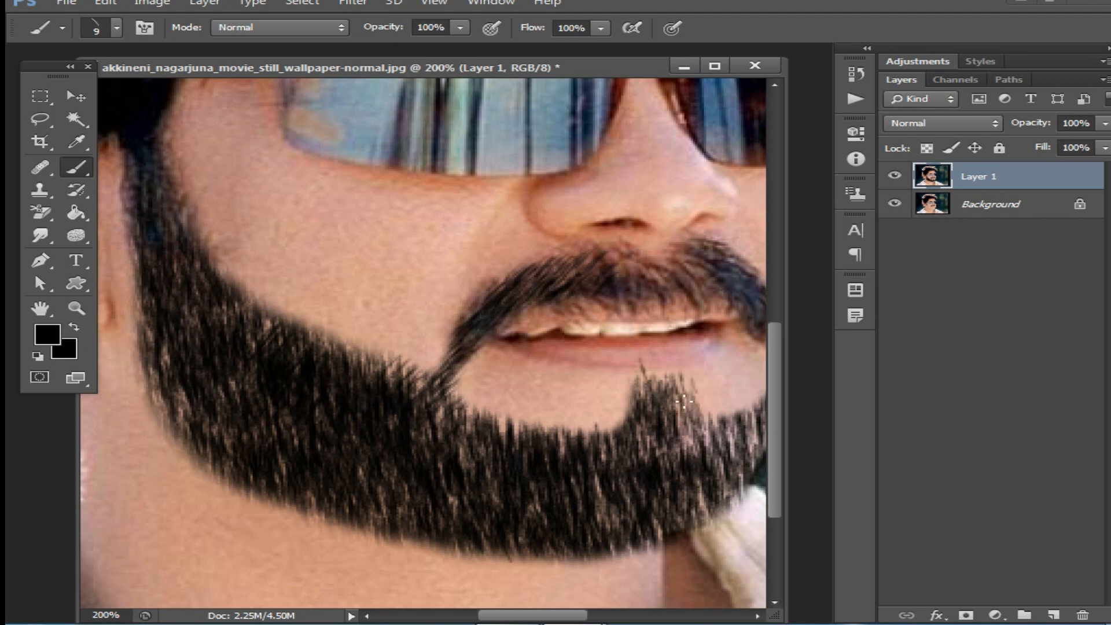
{"action": "left_click_drag", "start_coordinate": [682, 395], "coordinate": [673, 376]}
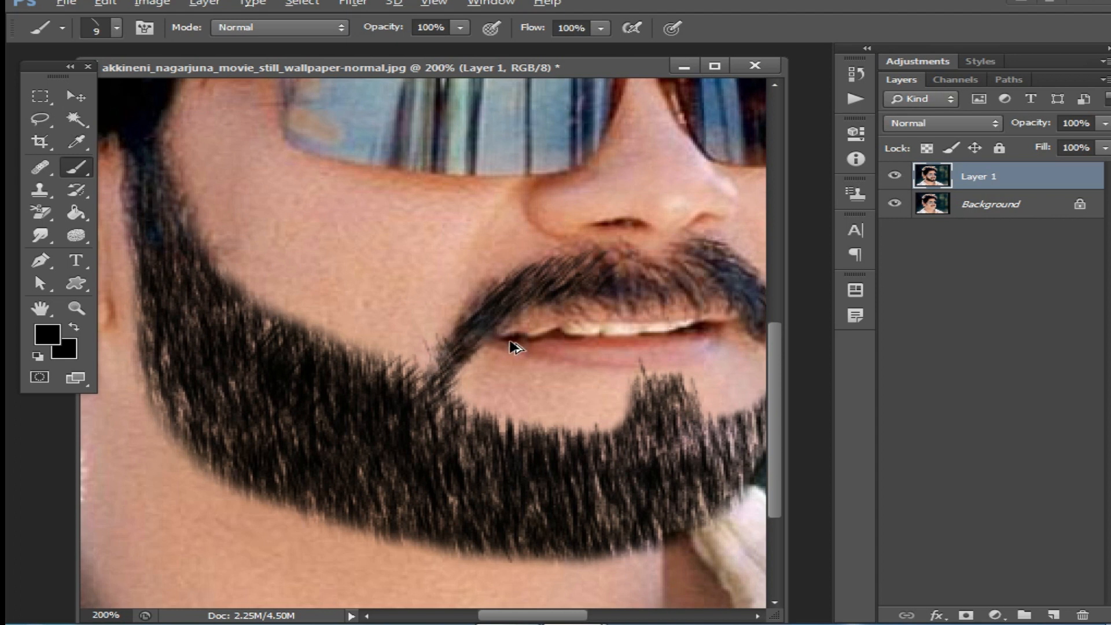
{"action": "key", "text": "ctrl+z"}
{"action": "left_click", "coordinate": [76, 190]}
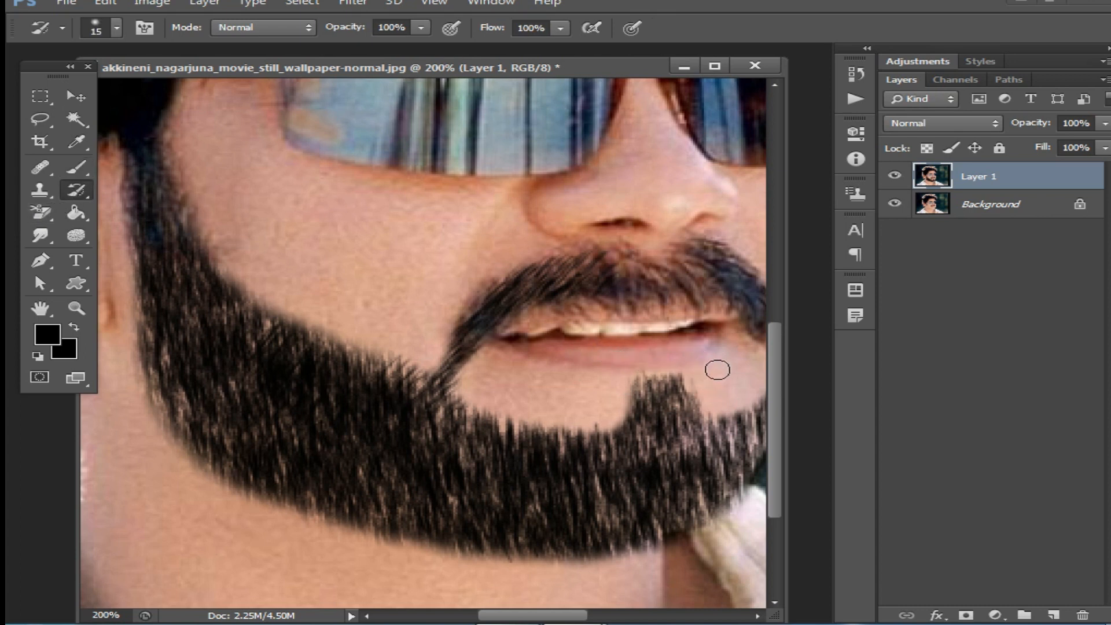
Step: Examine the finished beard and moustache close up and against the whole portrait at several magnifications
{"action": "left_click", "coordinate": [495, 382], "text": "alt"}
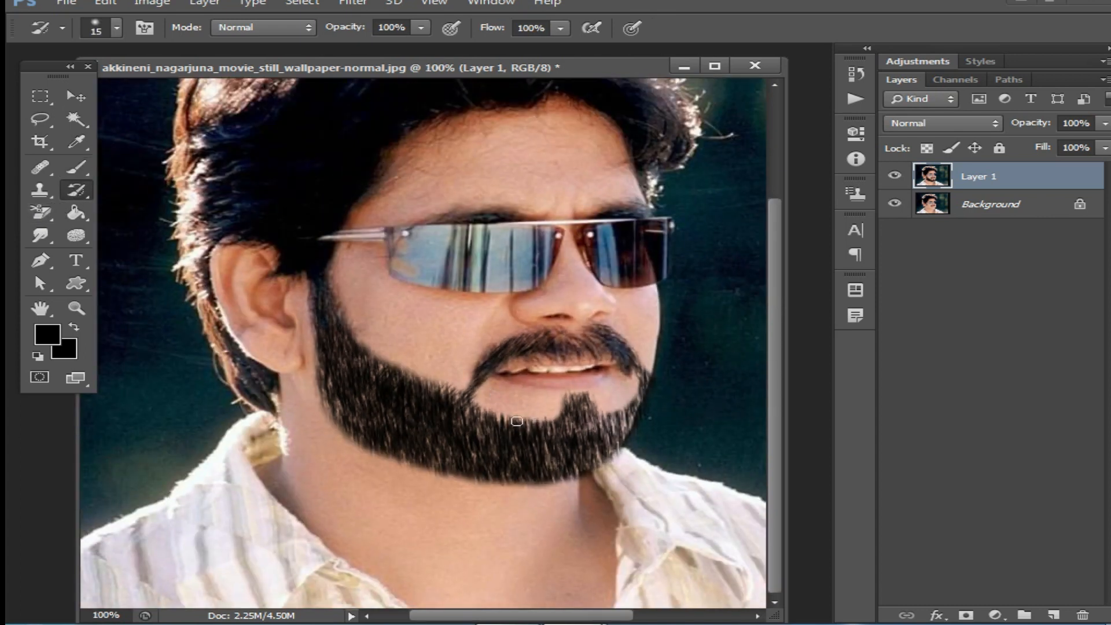
{"action": "left_click", "coordinate": [510, 392], "text": "alt"}
{"action": "left_click", "coordinate": [445, 393], "text": "ctrl"}
{"action": "left_click", "coordinate": [445, 394], "text": "ctrl"}
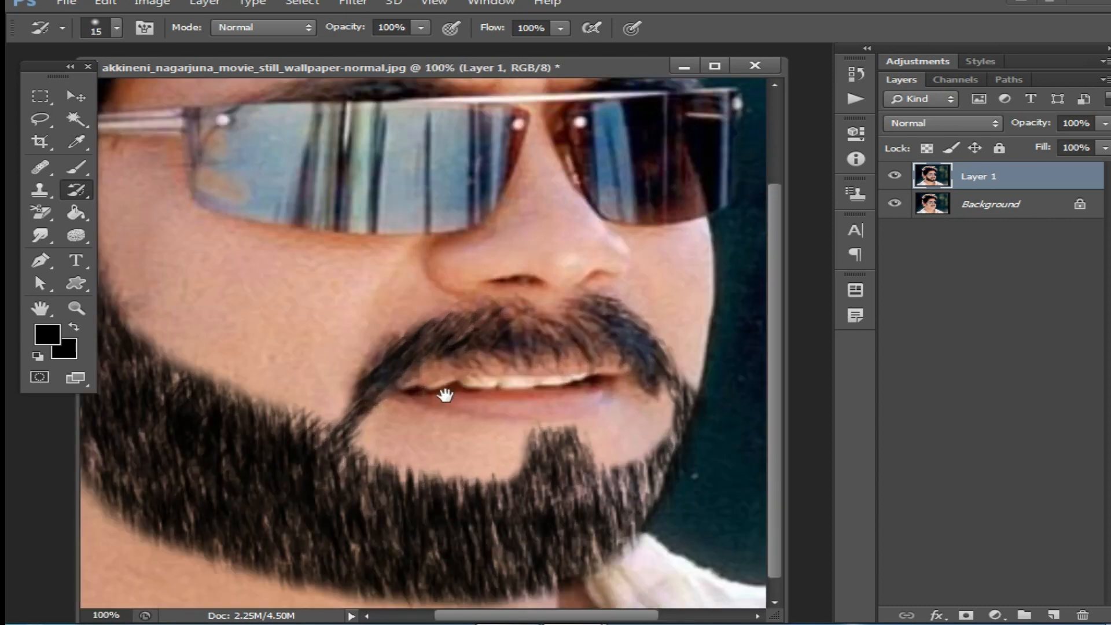
{"action": "left_click_drag", "start_coordinate": [445, 394], "coordinate": [439, 290]}
{"action": "left_click", "coordinate": [461, 366], "text": "alt"}
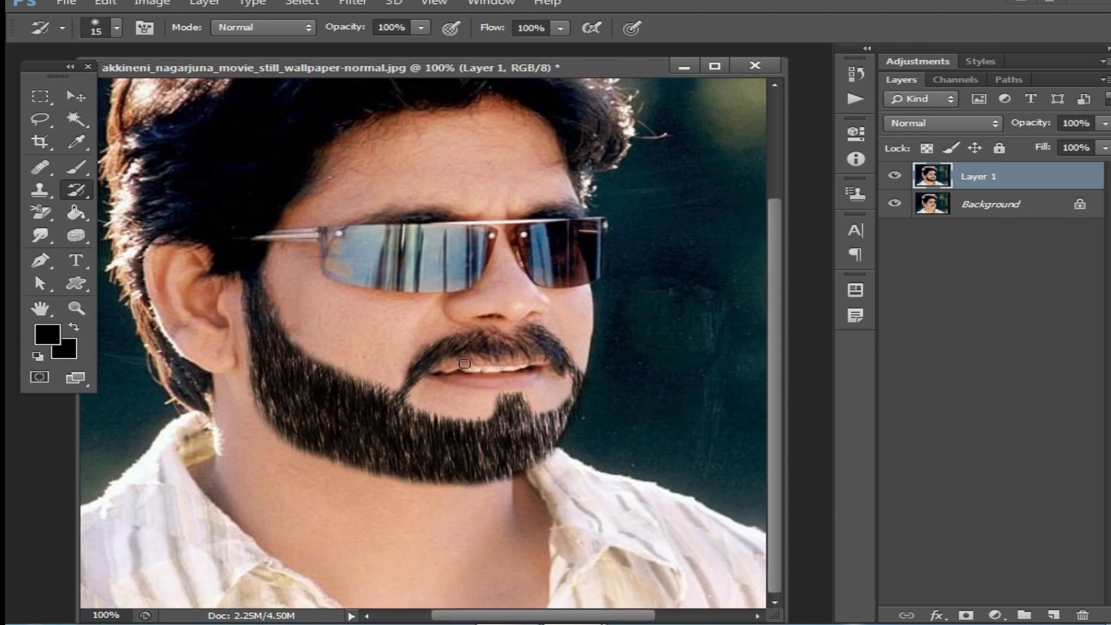
{"action": "left_click", "coordinate": [509, 432], "text": "alt"}
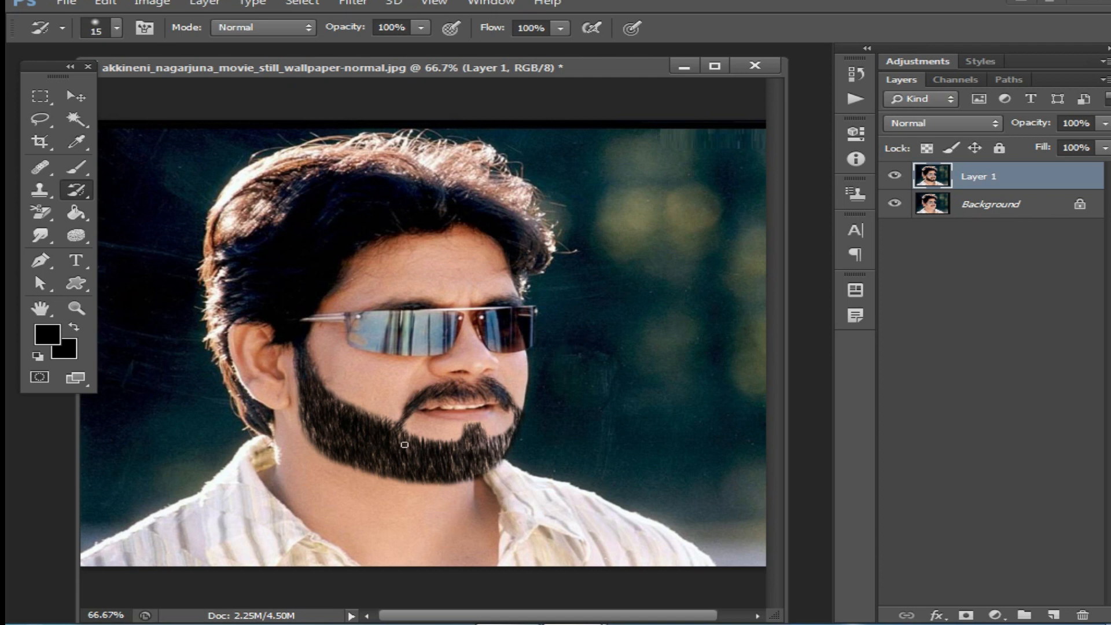
{"action": "left_click", "coordinate": [529, 388], "text": "alt"}
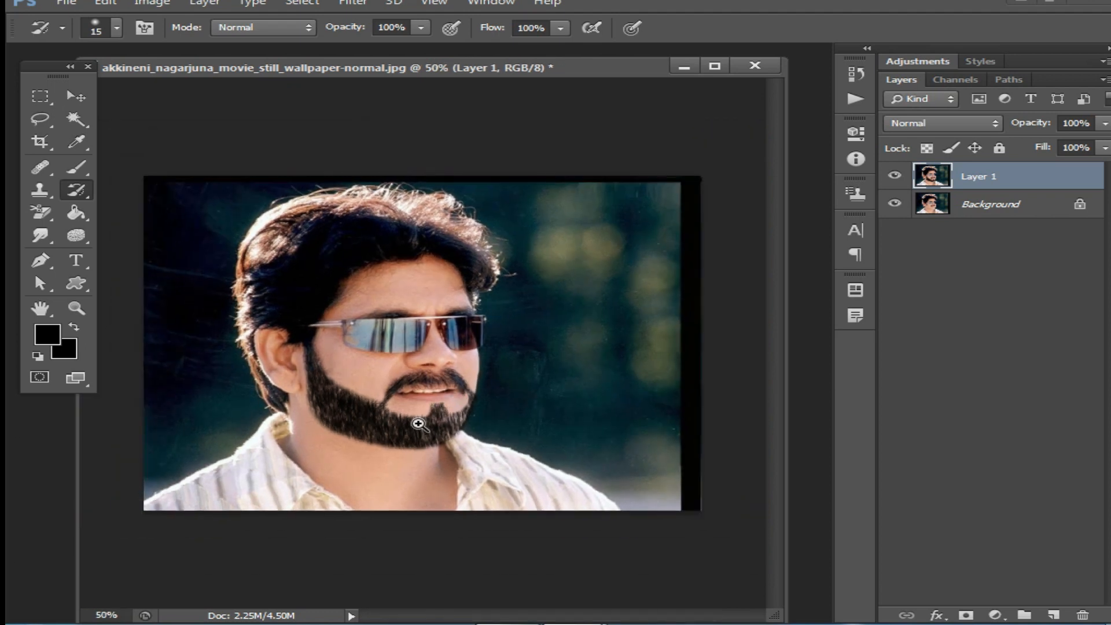
{"action": "left_click", "coordinate": [424, 413]}
{"action": "left_click", "coordinate": [432, 413]}
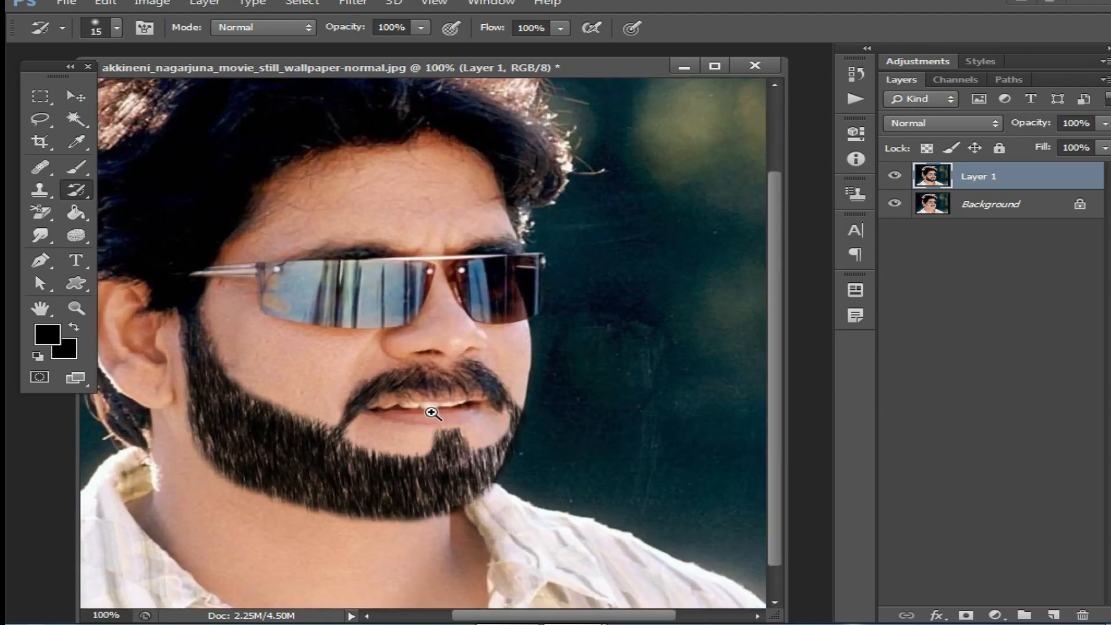